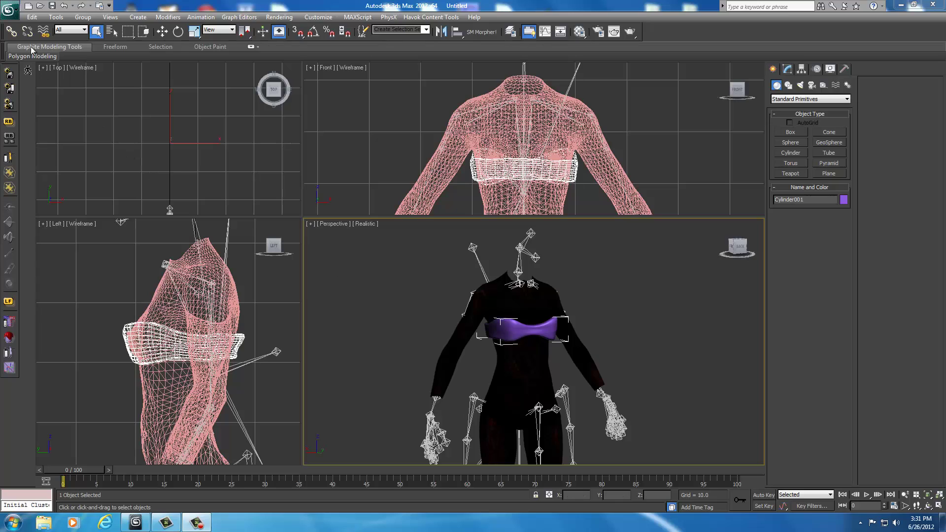
# Save the scene under the file name NightasyTutorialTopHalf in the scenes folder.
pyautogui.click(10, 13)
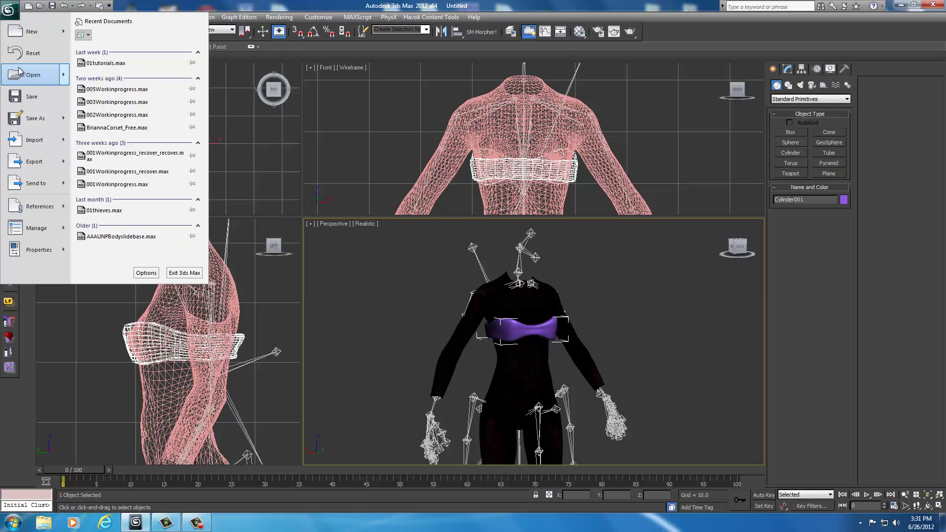
pyautogui.click(33, 109)
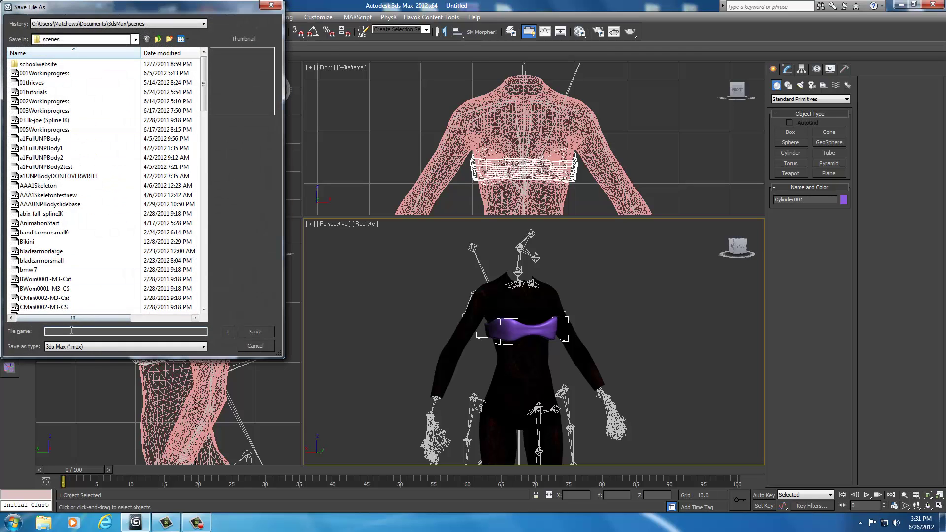
pyautogui.write('NightasyTintoira')
pyautogui.press('BackSpace')
pyautogui.press('BackSpace')
pyautogui.press('BackSpace')
pyautogui.press('BackSpace')
pyautogui.write('rial')
pyautogui.press('BackSpace')
pyautogui.press('BackSpace')
pyautogui.write('Top')
pyautogui.click(254, 331)
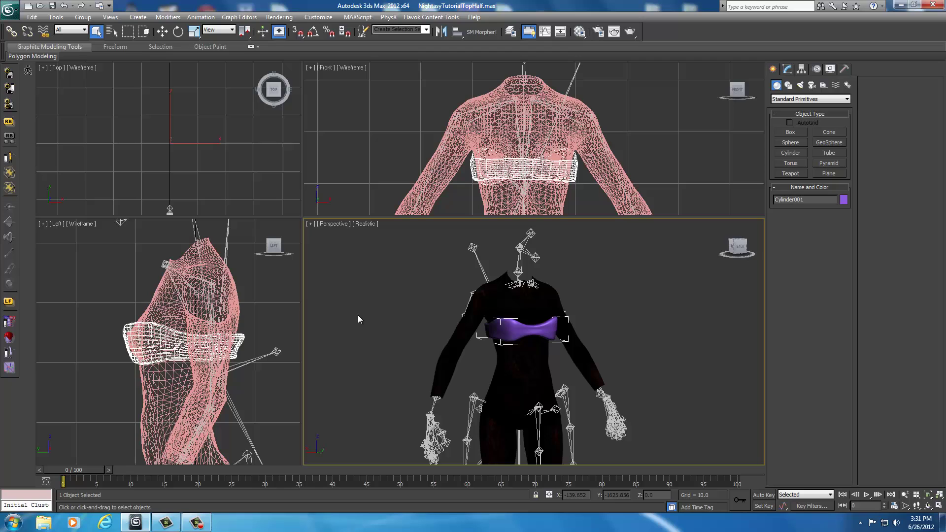
# Start exporting the scene and choose the UNP Custom Armors folder as the destination.
pyautogui.click(9, 11)
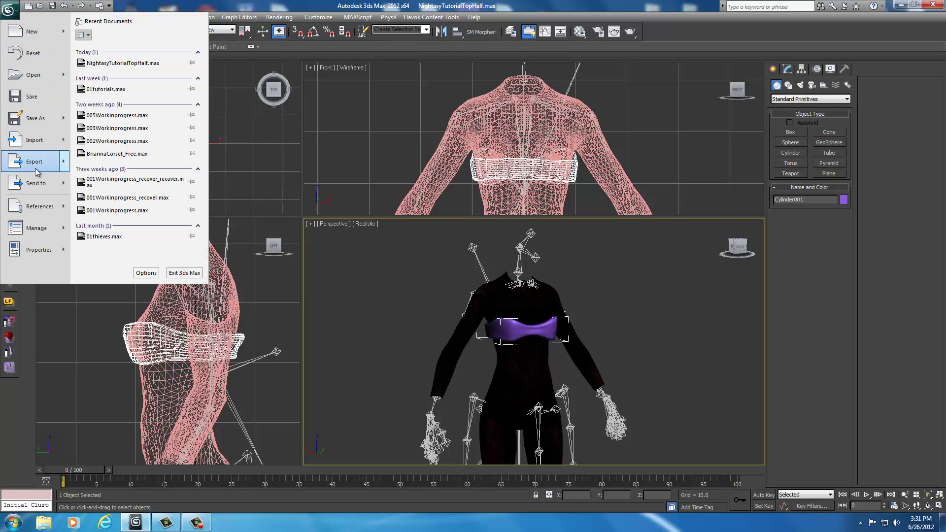
pyautogui.click(35, 167)
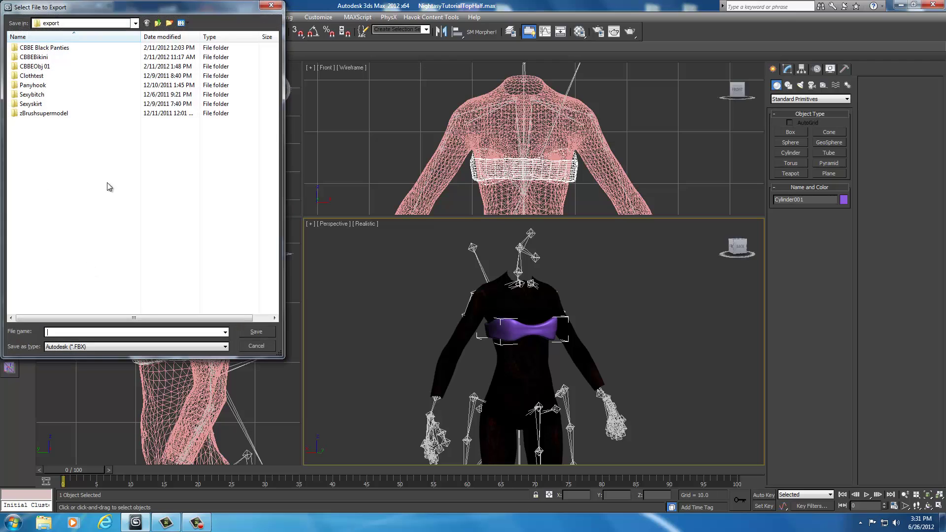
pyautogui.click(135, 23)
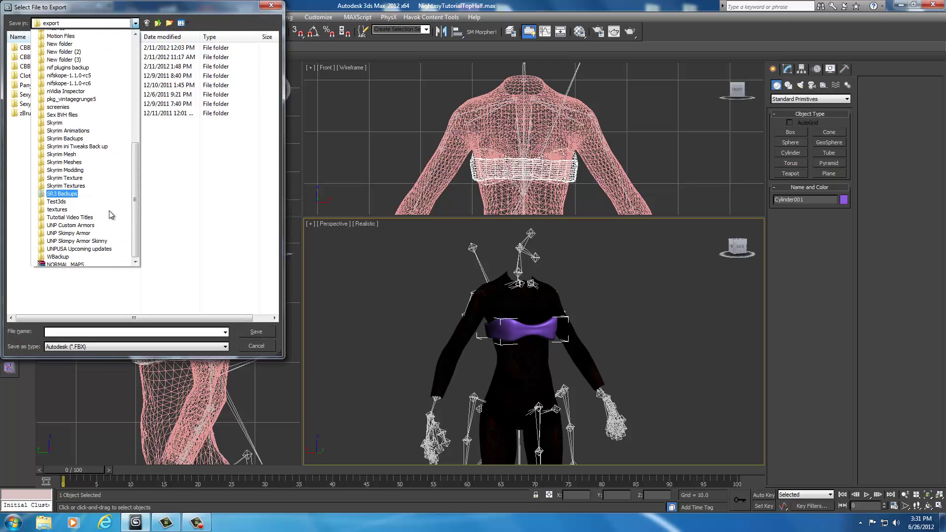
pyautogui.scroll(-1, 111, 214)
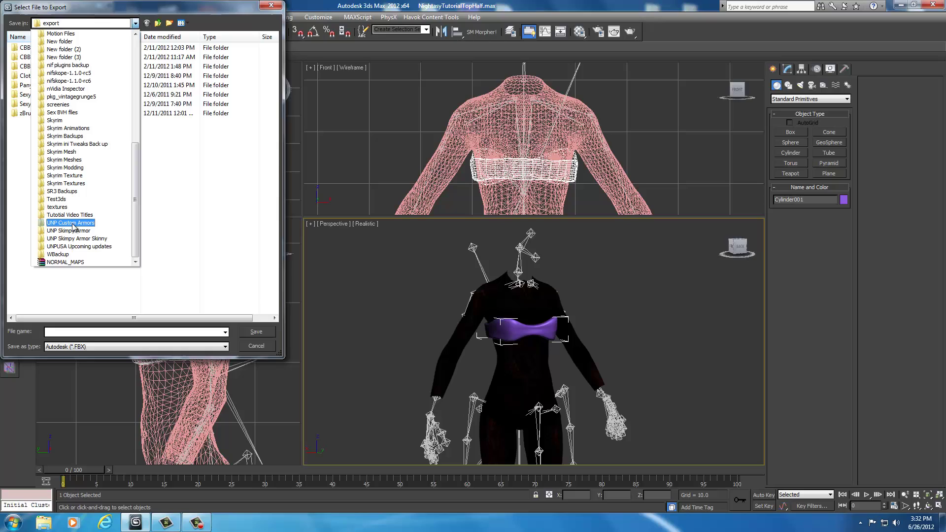
pyautogui.click(72, 223)
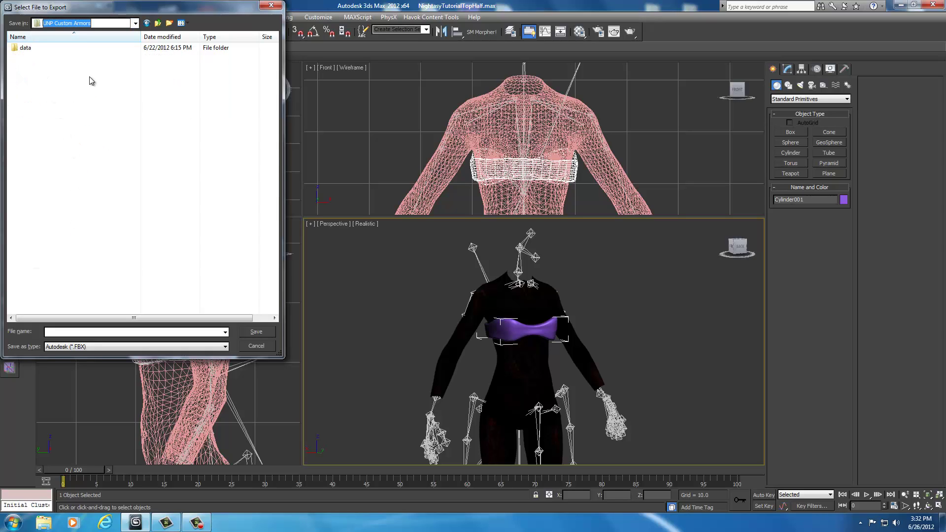
pyautogui.click(66, 105)
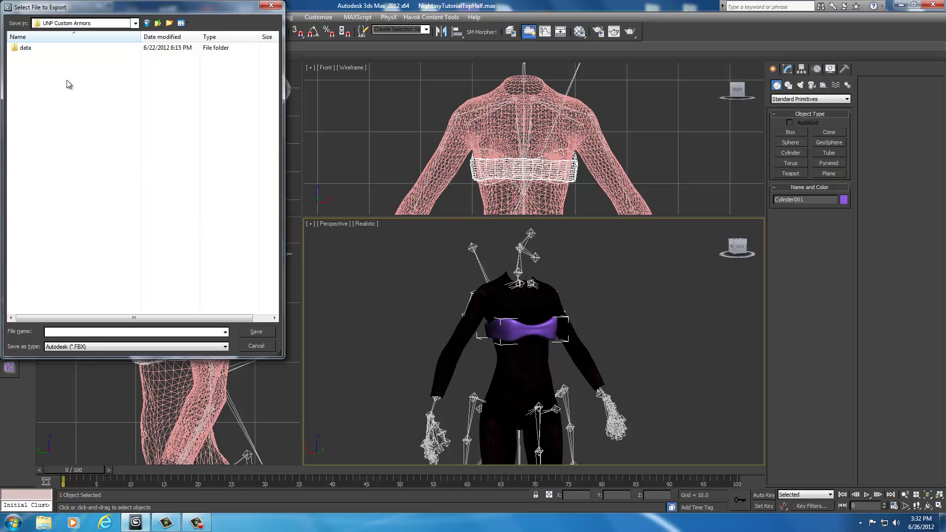
# Create a folder named Backup inside UNP Custom Armors and open it as the export location.
pyautogui.rightClick(69, 84)
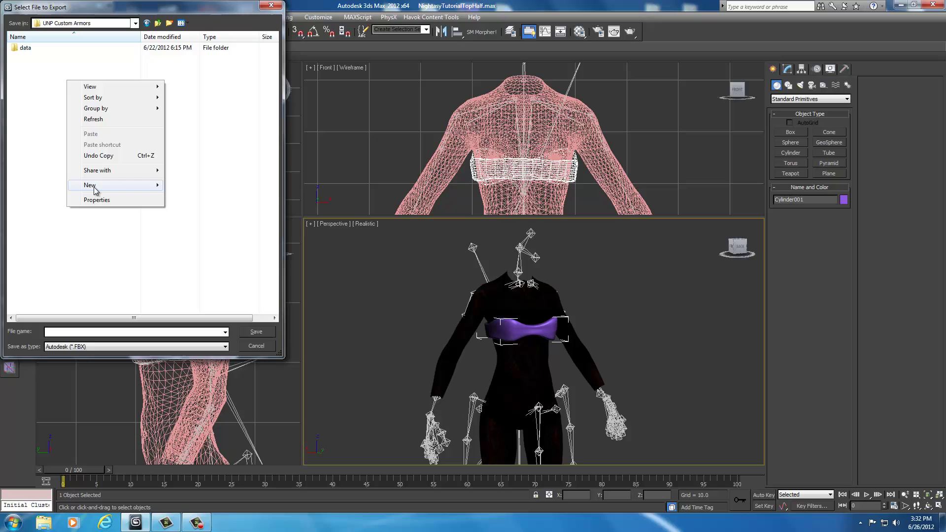
pyautogui.moveTo(96, 186)
pyautogui.click(187, 186)
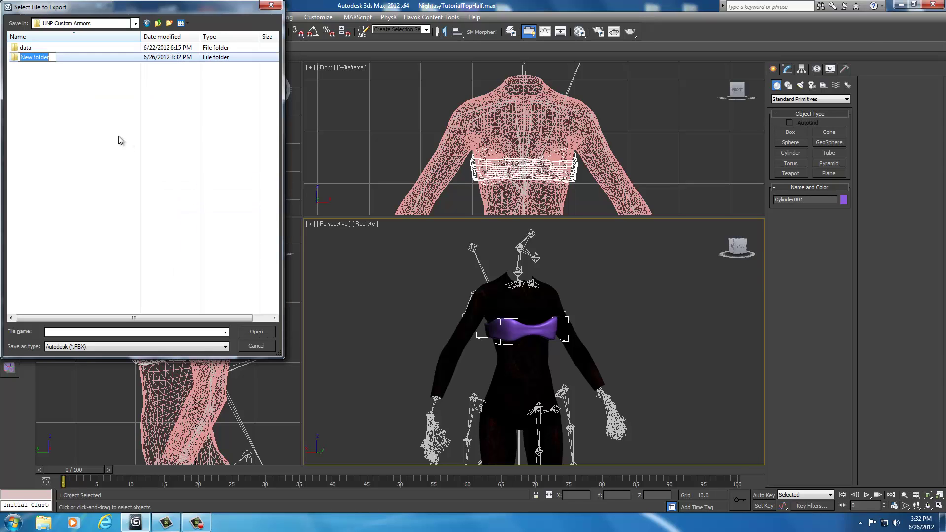
pyautogui.write('Backup')
pyautogui.press('Return')
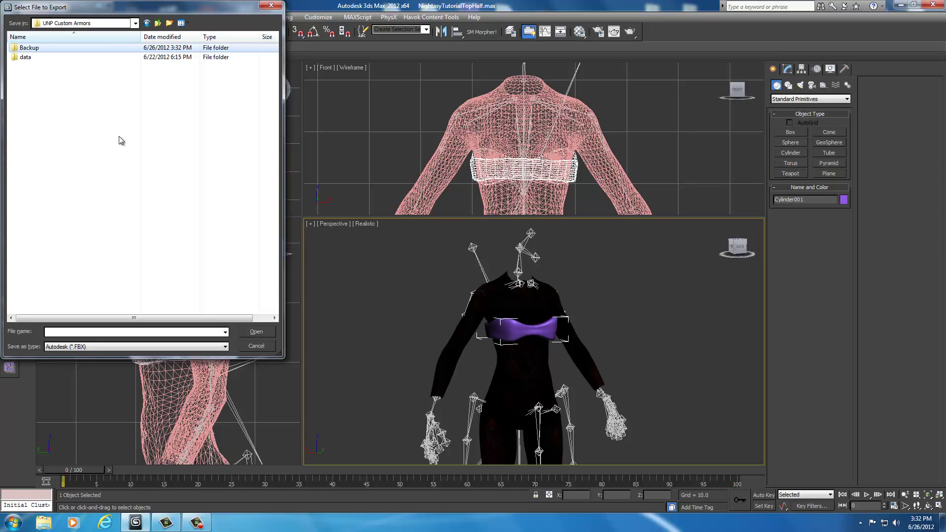
pyautogui.press('Return')
pyautogui.rightClick(90, 110)
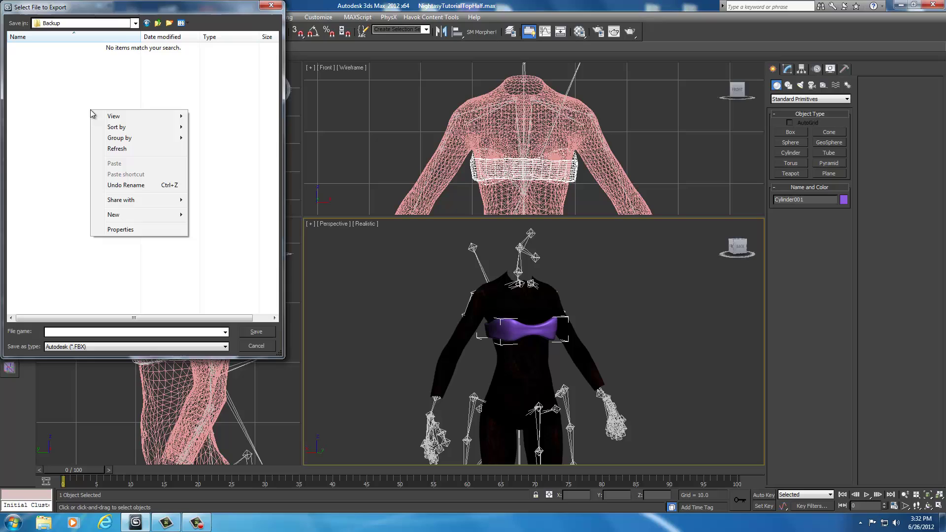
pyautogui.click(68, 122)
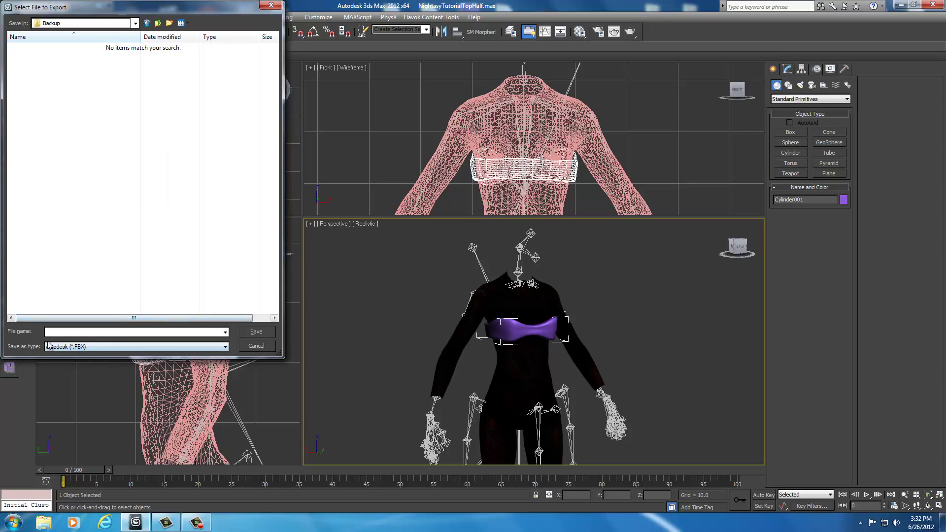
# Set the export format to Netimmerse/Gamebryo (*.KF,*.NIF) and save the file as BikiniTop.
pyautogui.click(119, 347)
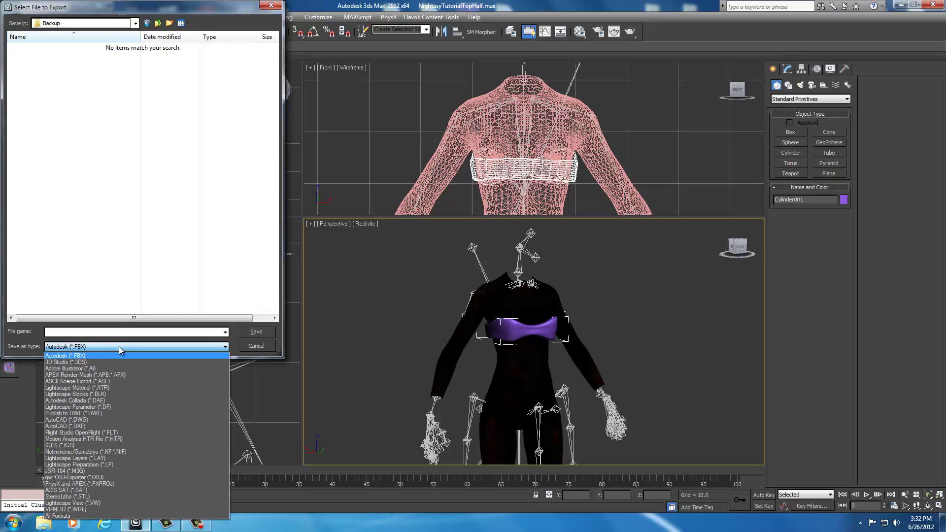
pyautogui.click(107, 452)
pyautogui.click(63, 332)
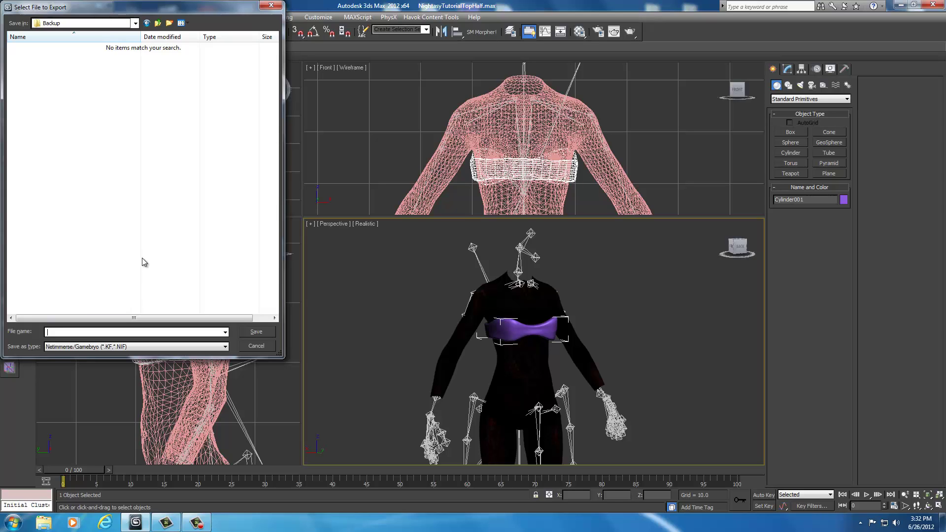
pyautogui.write('BikiniTop')
pyautogui.click(251, 332)
pyautogui.click(262, 333)
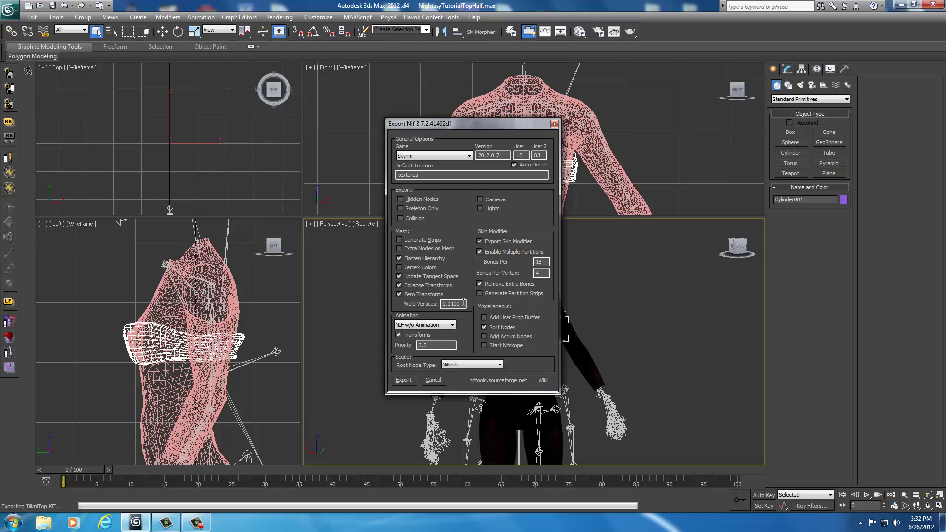
# Trim the Weld Vertices value in the NIF export settings and run the export for Skyrim.
pyautogui.press('BackSpace')
pyautogui.press('BackSpace')
pyautogui.click(404, 380)
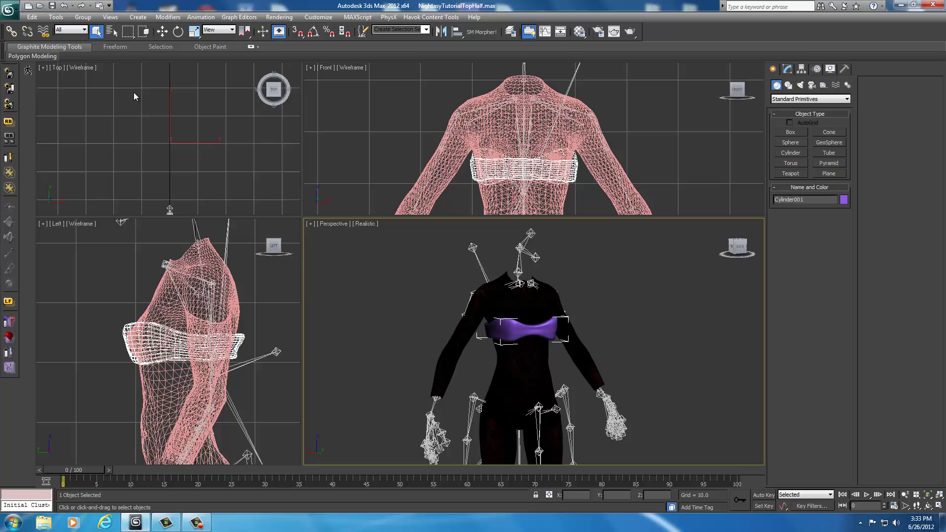
# Select the purple bikini top and hide all unselected objects in the scene.
pyautogui.click(391, 319)
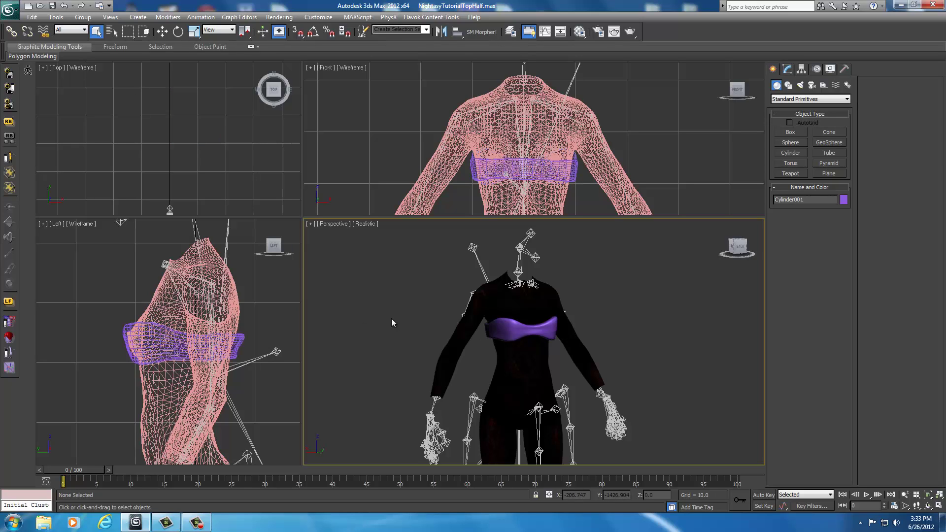
pyautogui.click(504, 329)
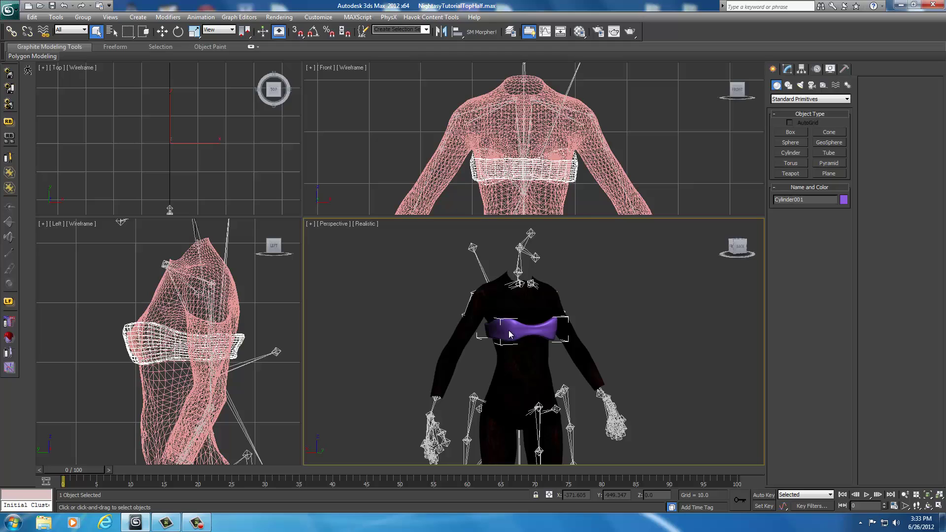
pyautogui.rightClick(508, 329)
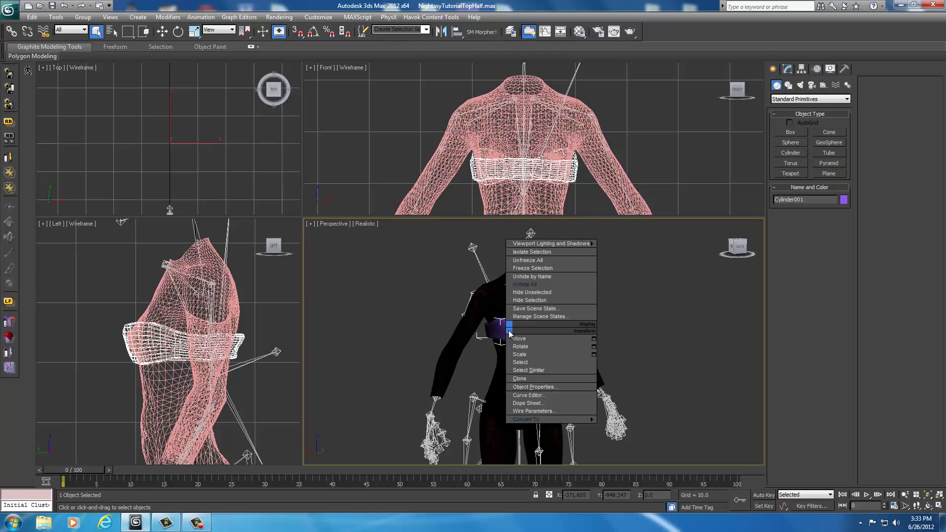
pyautogui.click(545, 293)
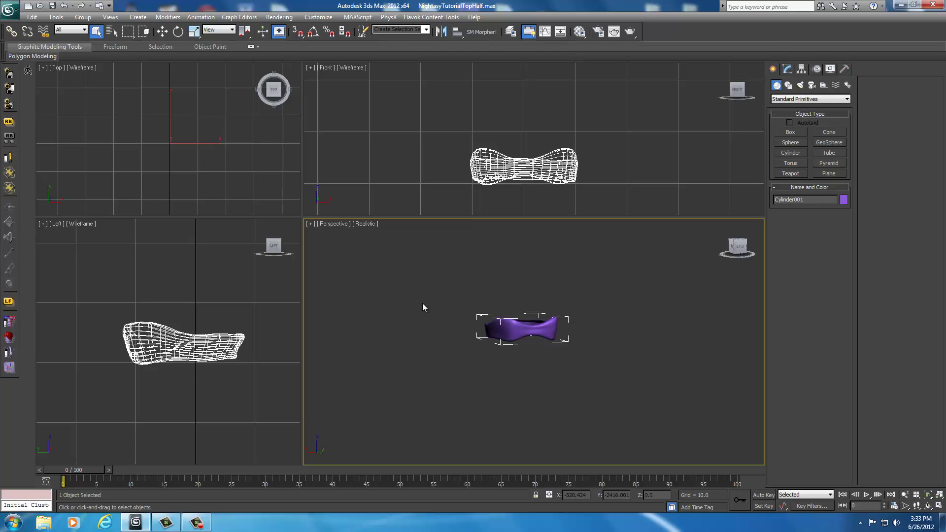
# Maximize the Perspective viewport and open Viewport Canvas, placing its window clear of the bikini top.
pyautogui.scroll(4, 423, 307)
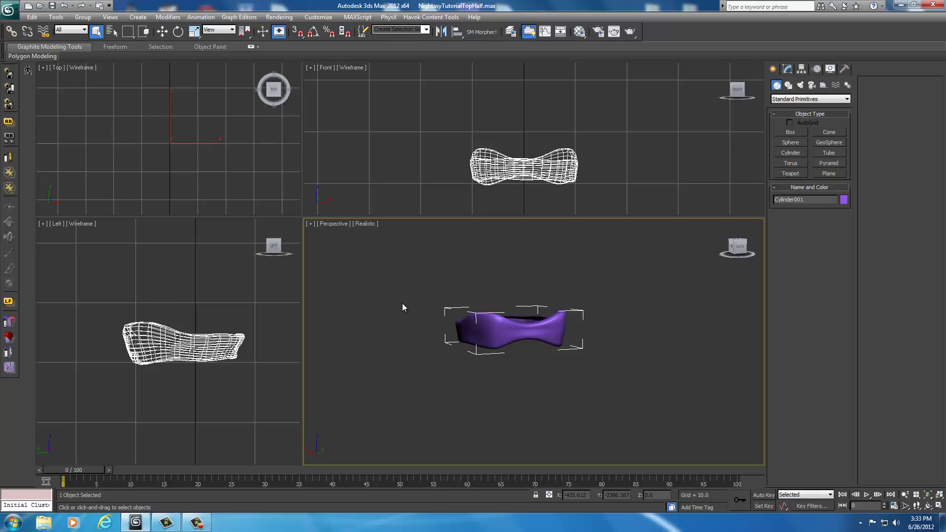
pyautogui.hotkey('alt', 'w')
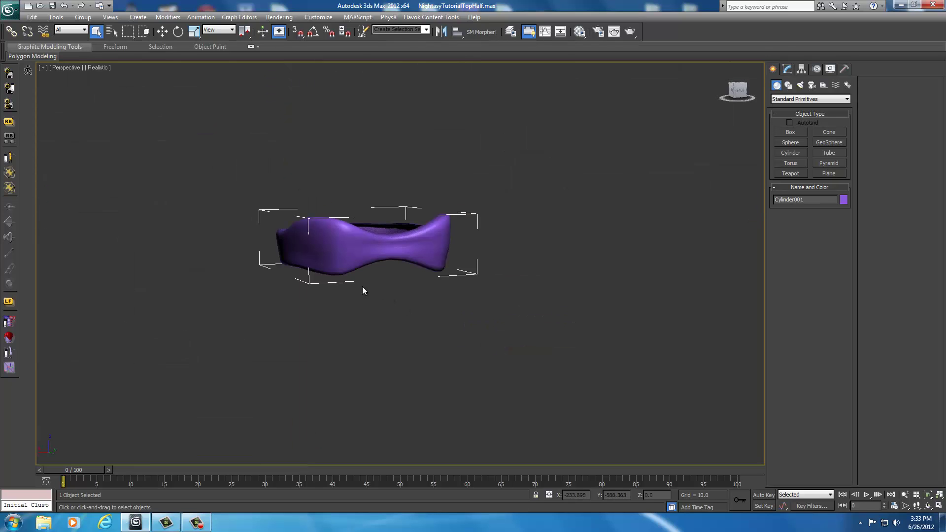
pyautogui.moveTo(363, 289); pyautogui.dragTo(466, 327, button='middle')
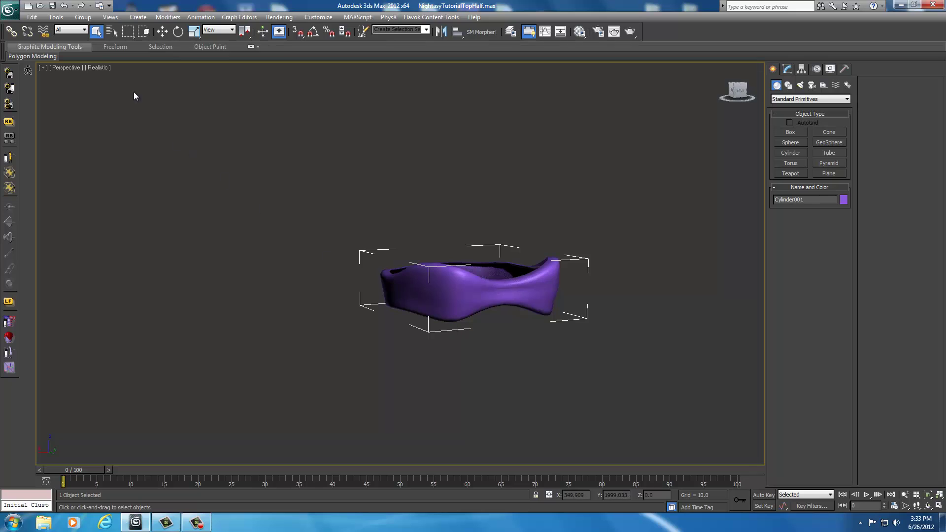
pyautogui.click(56, 18)
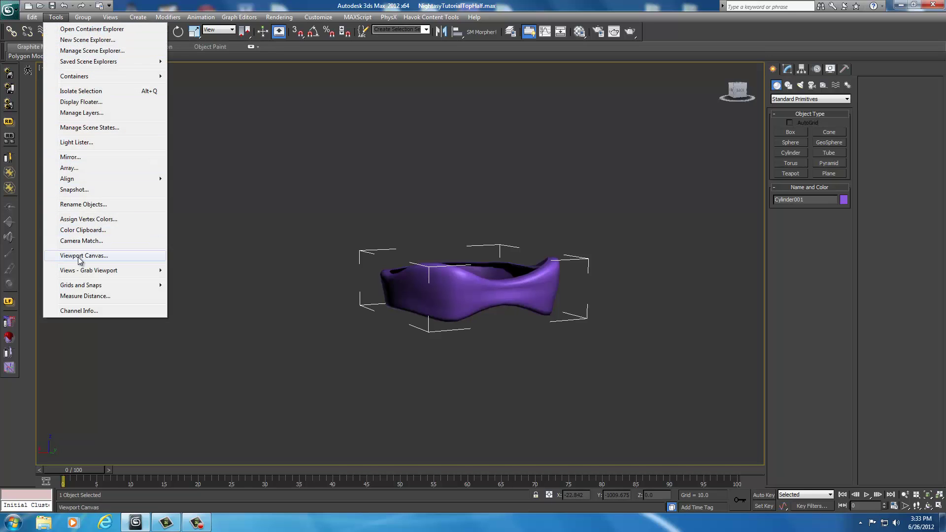
pyautogui.click(105, 256)
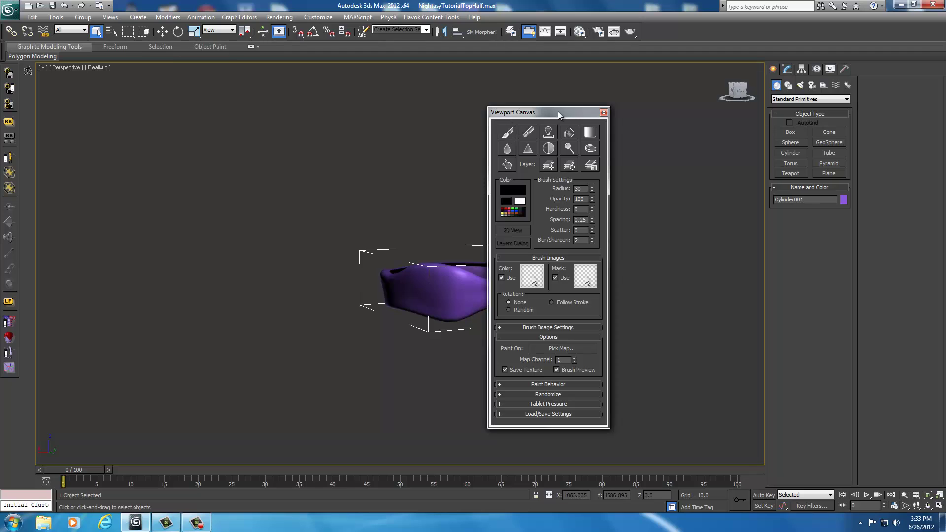
pyautogui.moveTo(557, 111); pyautogui.dragTo(375, 113)
pyautogui.moveTo(284, 118); pyautogui.dragTo(152, 116)
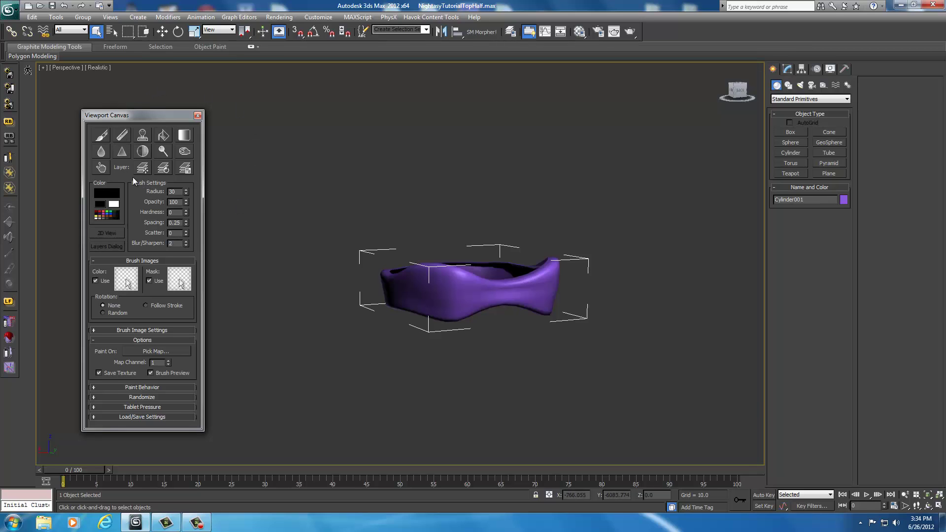
# Start the Paint brush on the bikini top, assign a standard material and choose Diffuse Color as the map to paint.
pyautogui.click(101, 136)
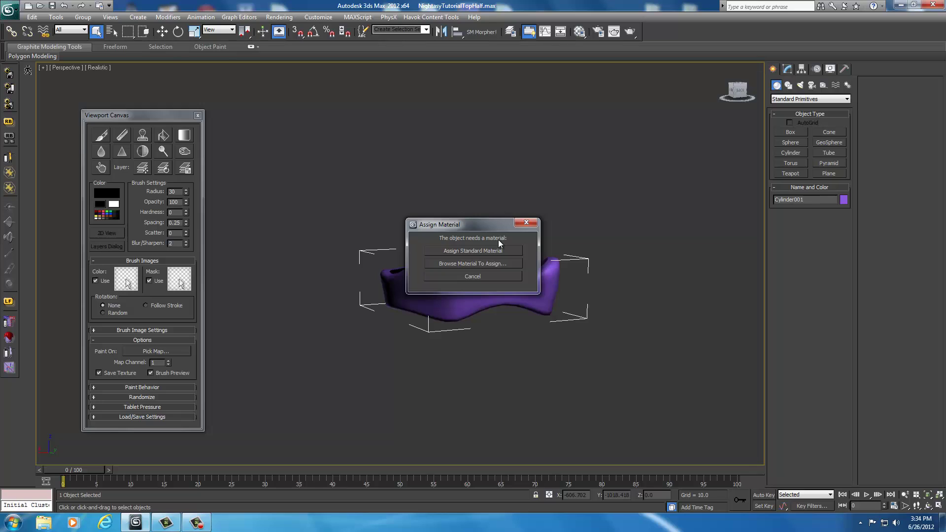
pyautogui.click(472, 250)
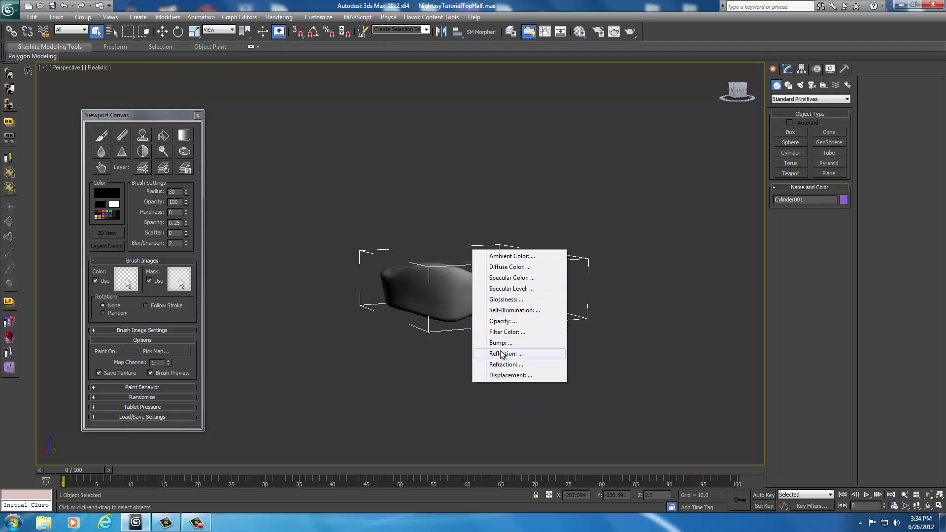
pyautogui.click(503, 269)
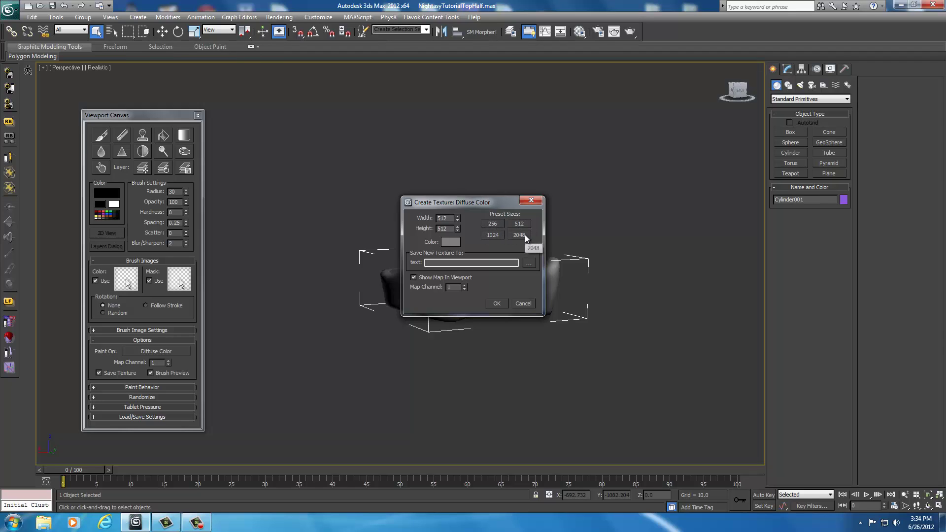
# Set the new diffuse texture's size to the 2048 preset and move the Create Texture dialog clear of the model.
pyautogui.click(494, 235)
pyautogui.click(518, 224)
pyautogui.click(491, 235)
pyautogui.click(521, 236)
pyautogui.moveTo(442, 202); pyautogui.dragTo(676, 202)
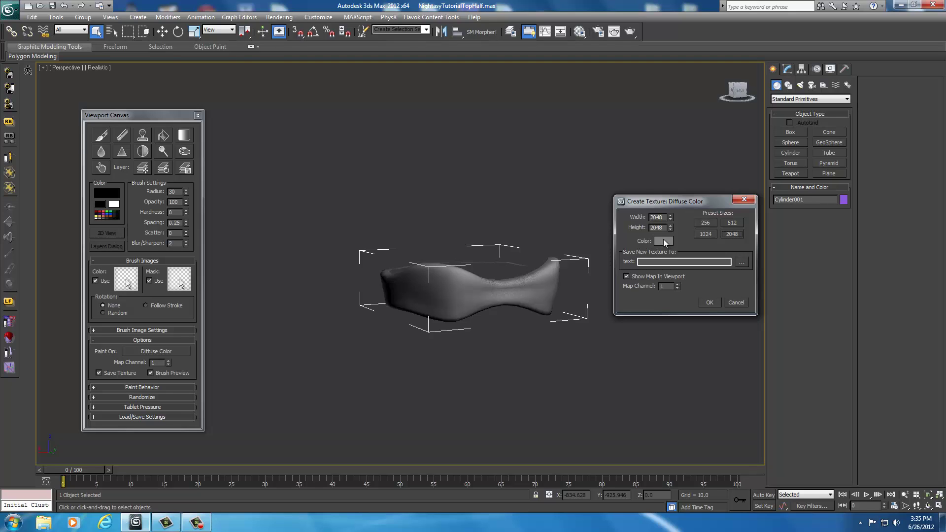
# Set the new diffuse texture's base color to a fully saturated dark red.
pyautogui.click(663, 241)
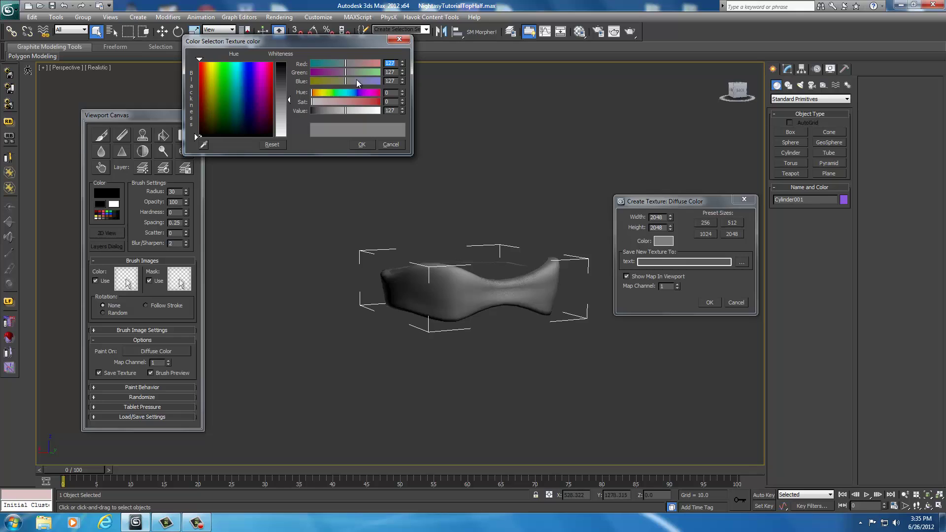
pyautogui.moveTo(323, 43); pyautogui.dragTo(387, 85)
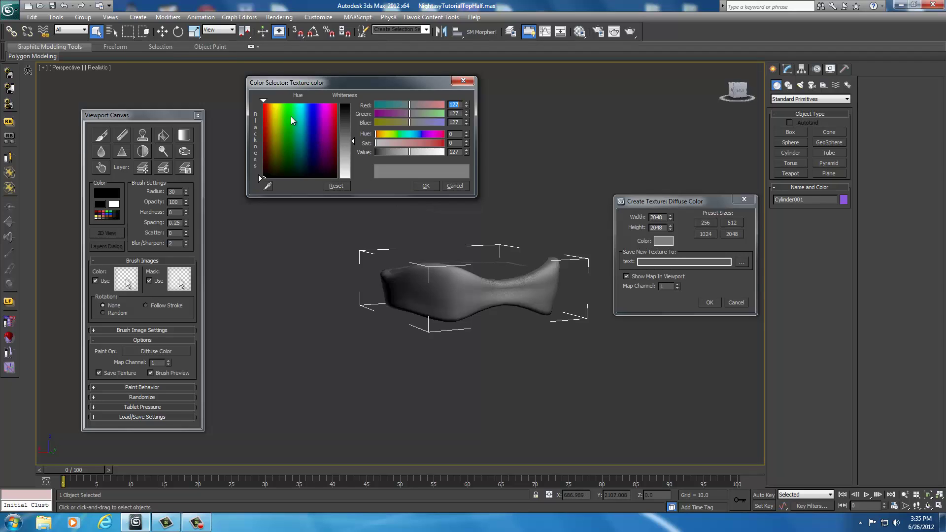
pyautogui.moveTo(264, 119); pyautogui.dragTo(264, 146)
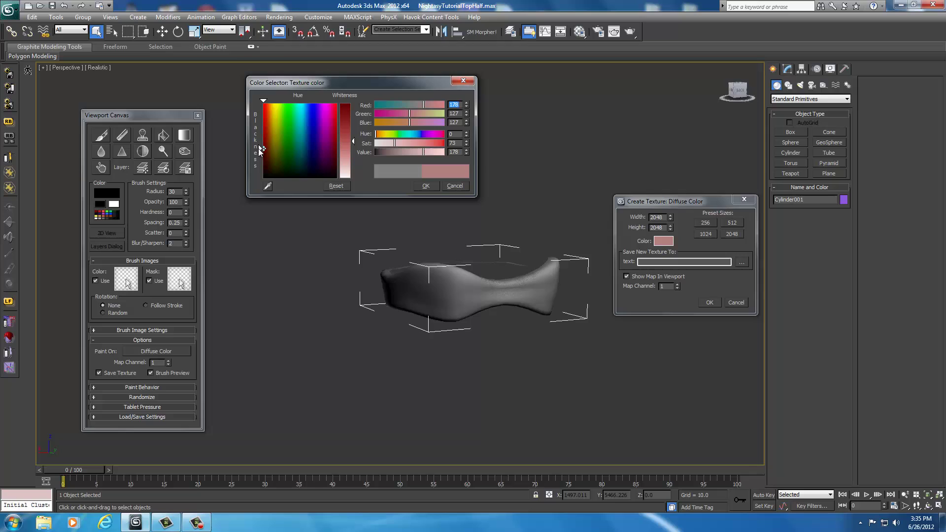
pyautogui.moveTo(261, 145)
pyautogui.mouseDown()
pyautogui.moveTo(303, 137)
pyautogui.moveTo(281, 126)
pyautogui.moveTo(291, 116)
pyautogui.moveTo(315, 121)
pyautogui.moveTo(271, 139)
pyautogui.moveTo(315, 152)
pyautogui.moveTo(308, 127)
pyautogui.moveTo(291, 121)
pyautogui.moveTo(263, 143)
pyautogui.mouseUp()
pyautogui.moveTo(261, 145); pyautogui.dragTo(261, 145)
pyautogui.moveTo(352, 141); pyautogui.dragTo(339, 103)
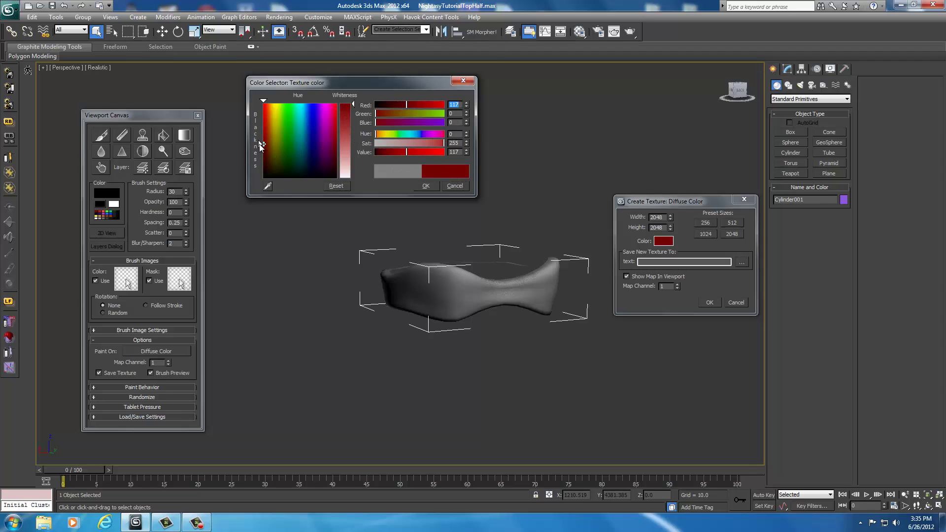
pyautogui.moveTo(261, 145); pyautogui.dragTo(258, 143)
pyautogui.moveTo(261, 141)
pyautogui.mouseDown()
pyautogui.moveTo(256, 130)
pyautogui.moveTo(256, 146)
pyautogui.mouseUp()
pyautogui.click(426, 186)
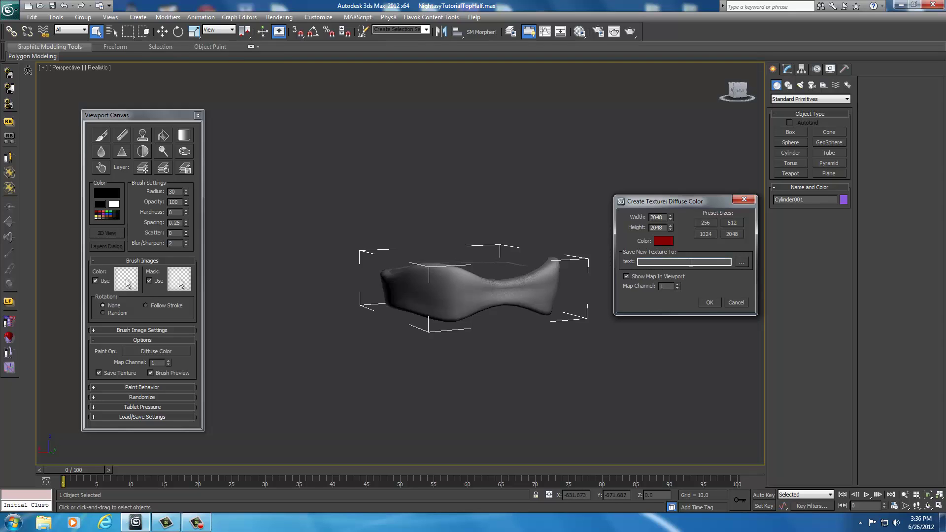
# Browse to the UNP Custom Armors folder as the texture's save location, then create and open a new folder named Textures there.
pyautogui.click(742, 263)
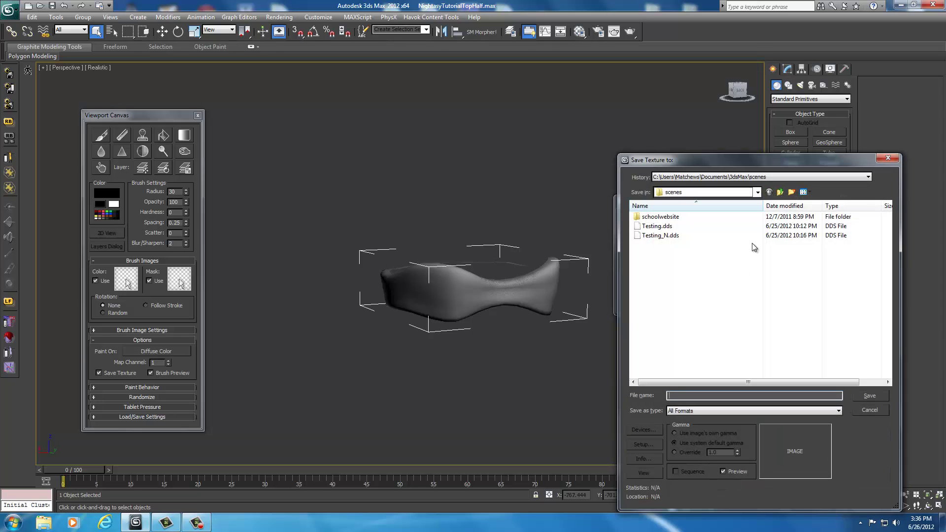
pyautogui.click(758, 192)
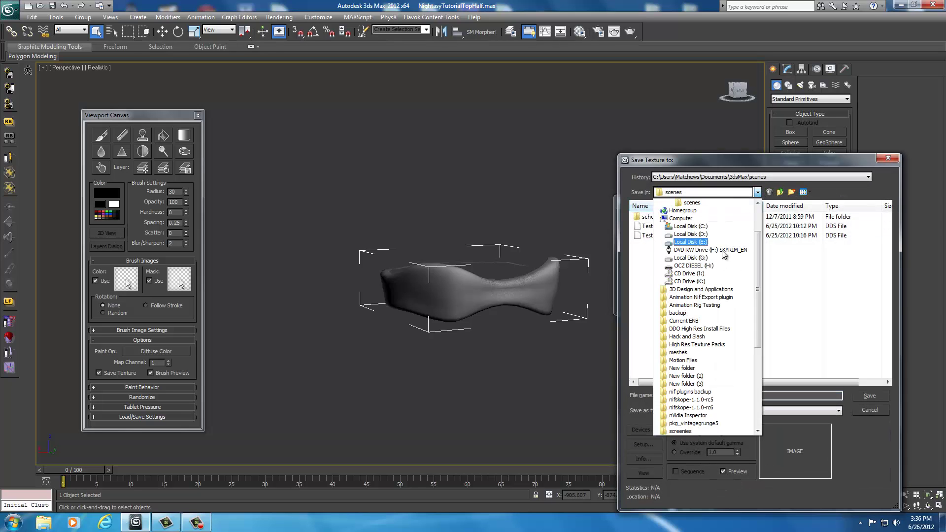
pyautogui.scroll(-7, 701, 339)
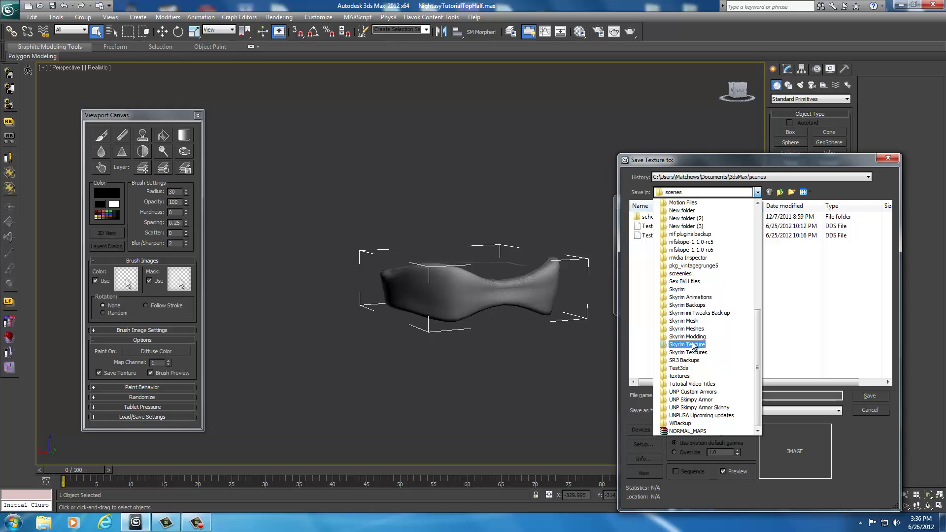
pyautogui.click(694, 393)
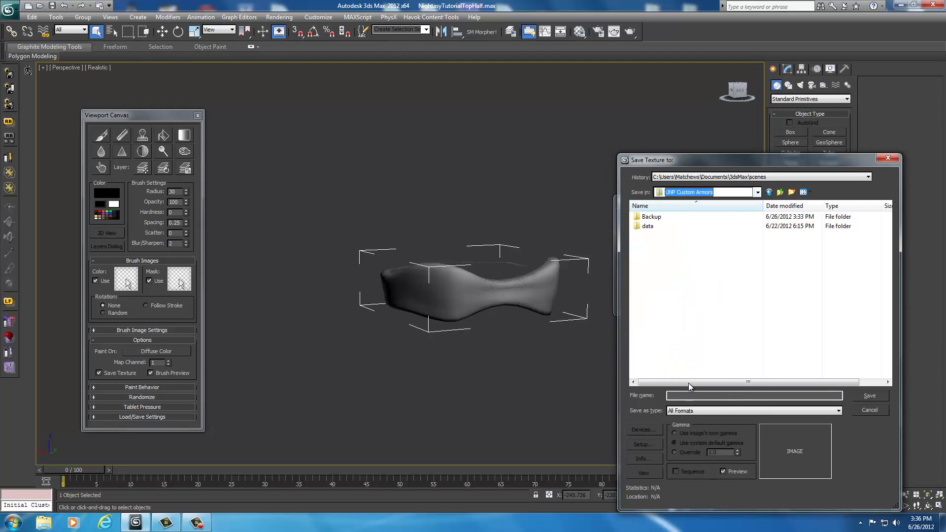
pyautogui.rightClick(655, 251)
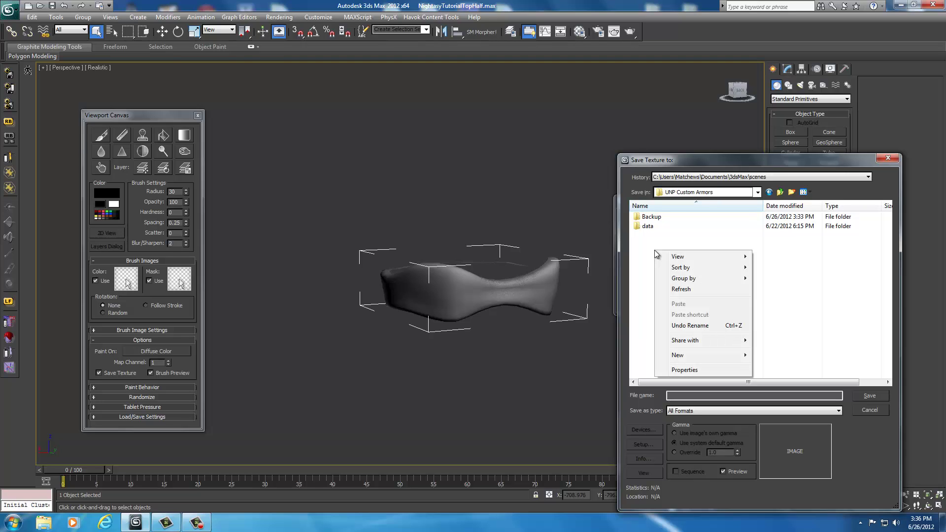
pyautogui.moveTo(682, 355)
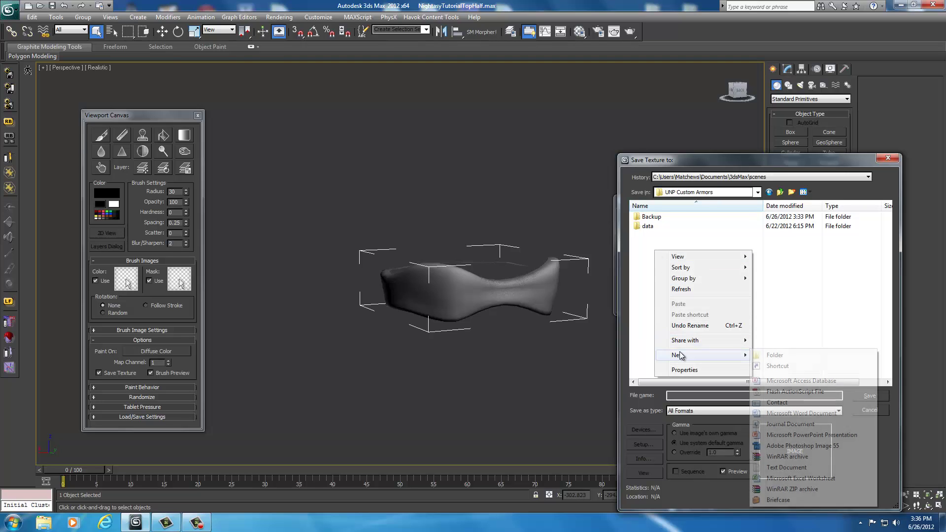
pyautogui.click(764, 356)
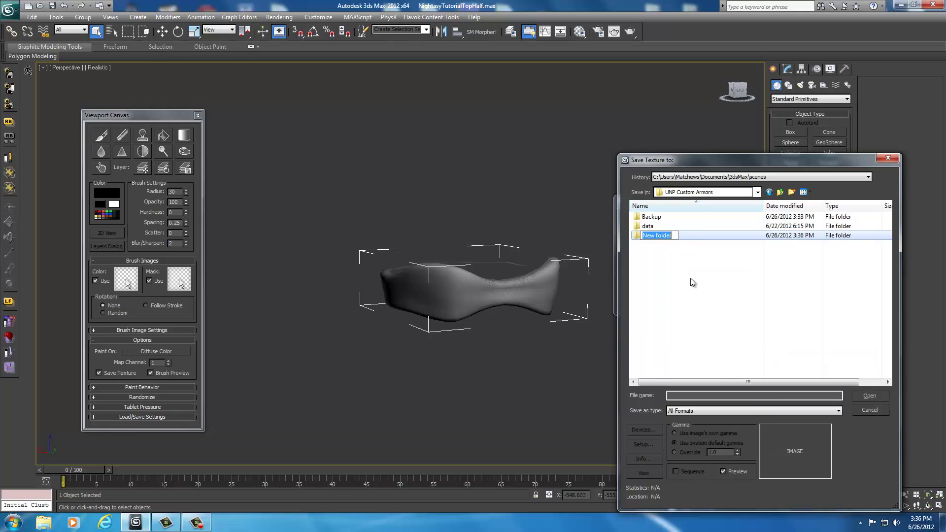
pyautogui.write('Textures')
pyautogui.press('Return')
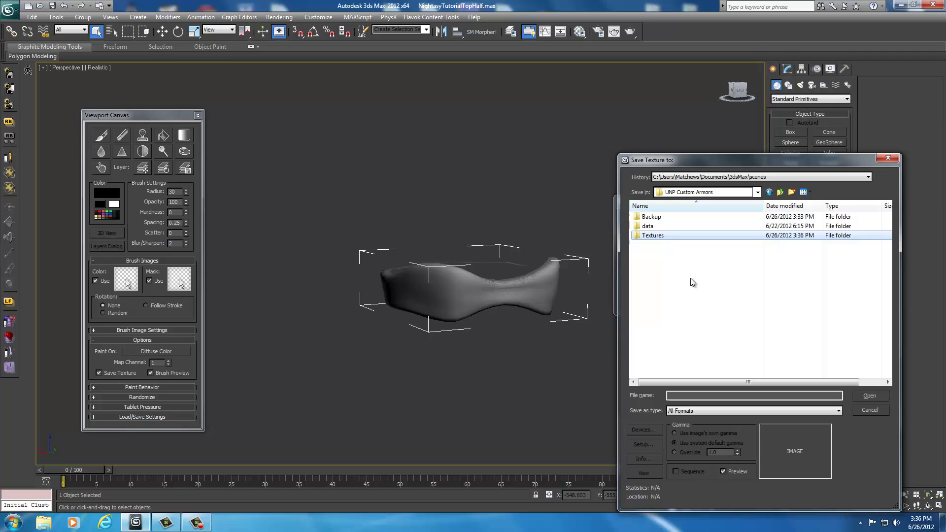
pyautogui.press('Return')
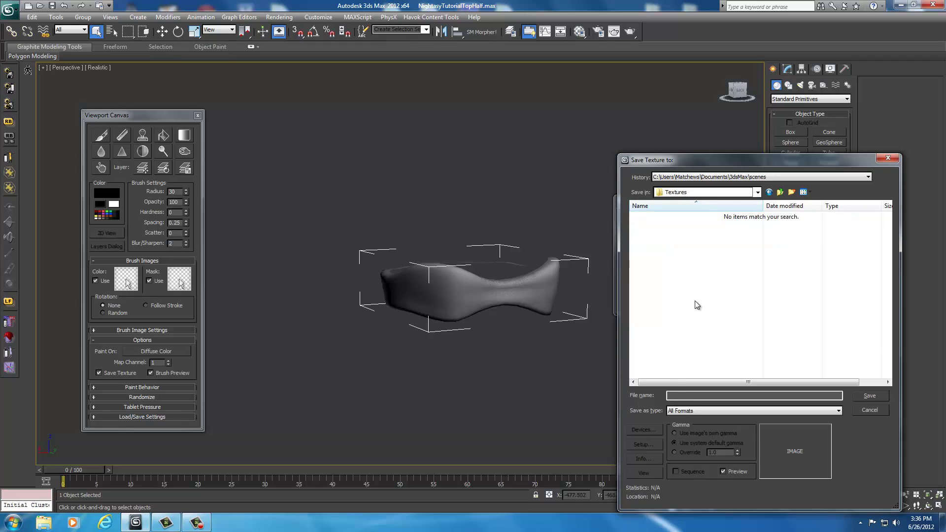
# Save the texture as BikiniTop_d in DDS format with the R8 G8 B8 surface format, and create it on the bikini top.
pyautogui.click(674, 395)
pyautogui.write('BikiniTop_d')
pyautogui.click(718, 412)
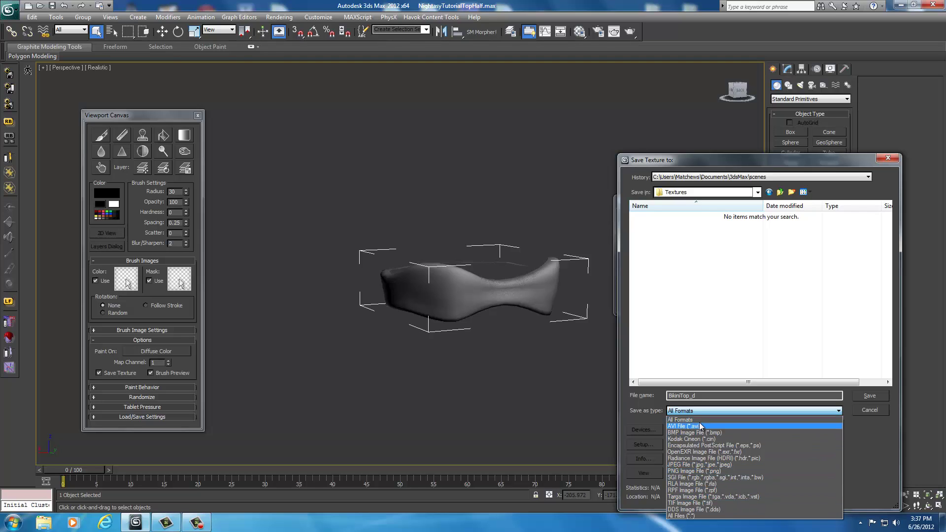
pyautogui.click(692, 509)
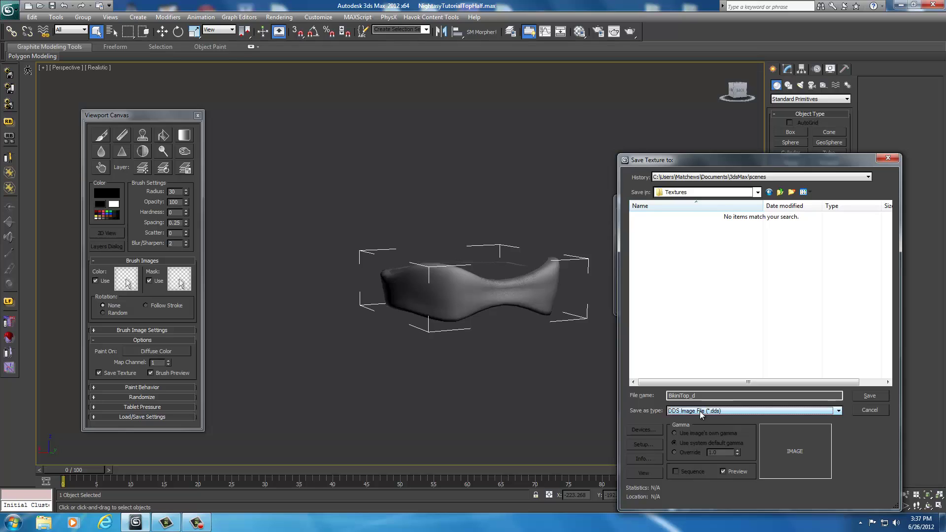
pyautogui.click(868, 396)
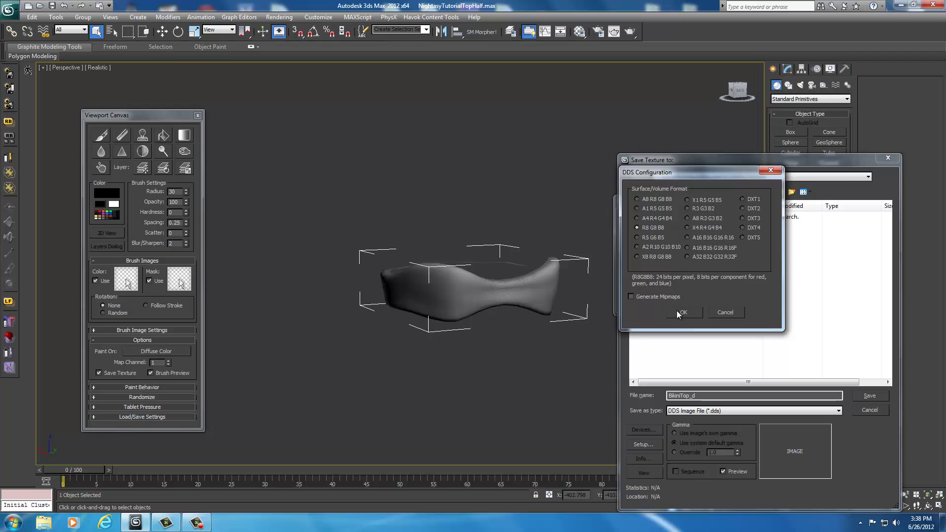
pyautogui.click(677, 312)
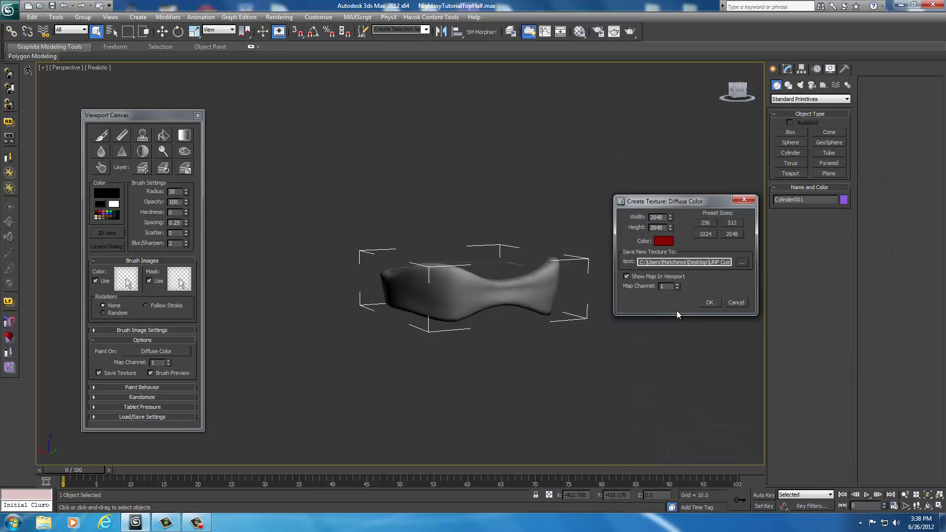
pyautogui.click(708, 303)
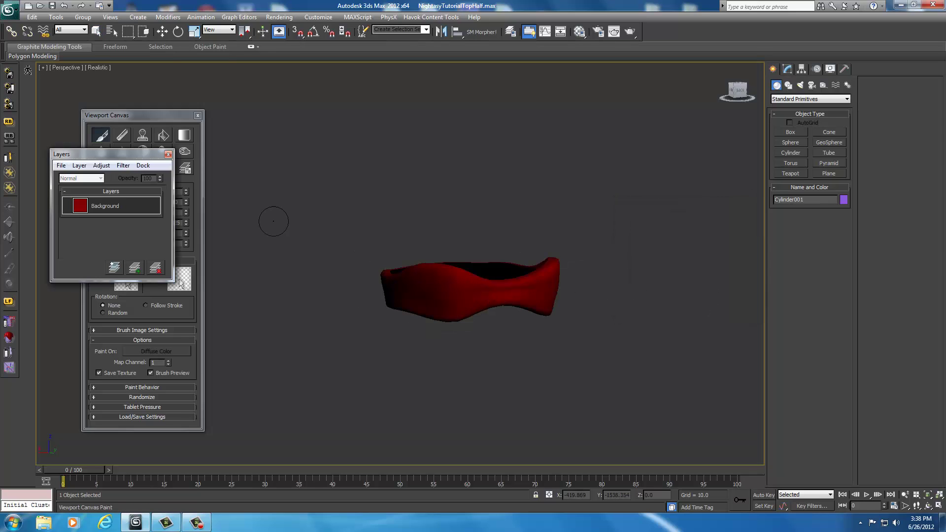
# Move the Layers dialog clear of the model and add a new layer above the Background layer.
pyautogui.moveTo(88, 158); pyautogui.dragTo(680, 172)
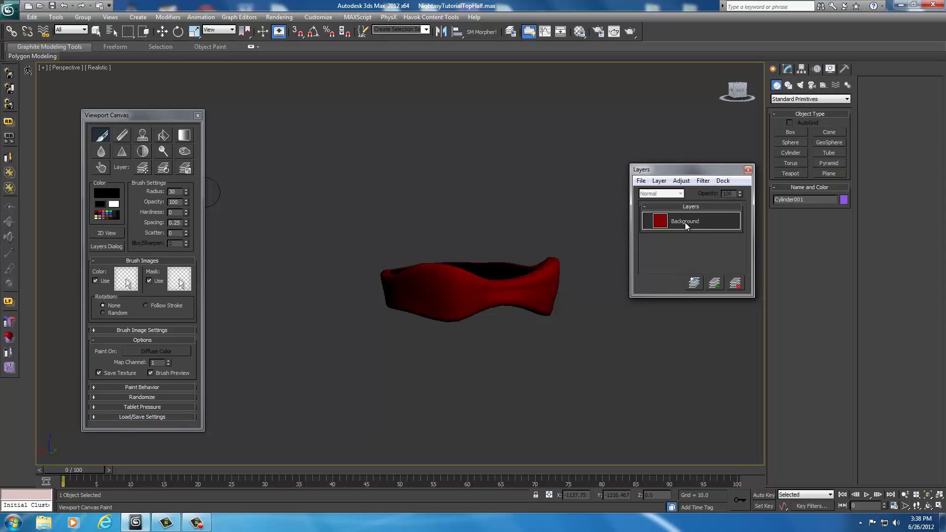
pyautogui.click(714, 283)
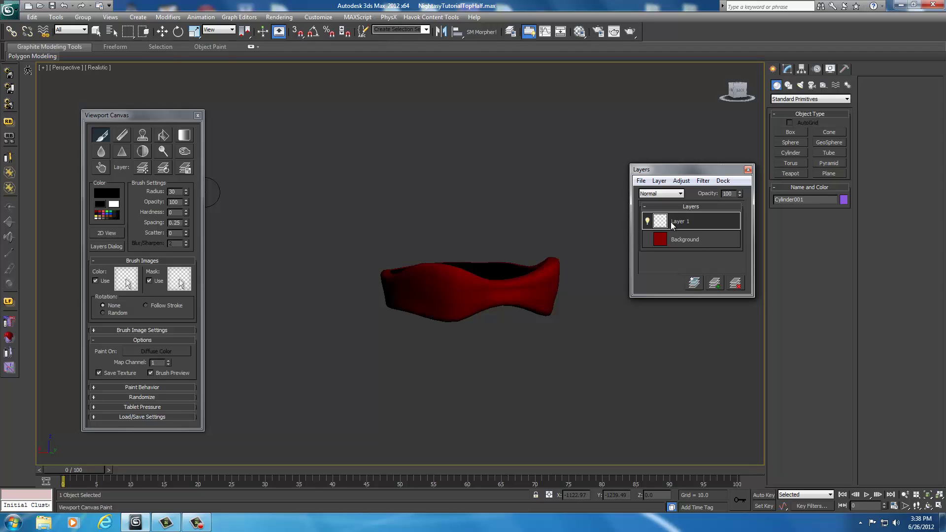
pyautogui.click(552, 284)
# Inspect the red bikini top from an angle and from the back, ending with a close, straight-on view between the dialogs.
pyautogui.scroll(5, 559, 298)
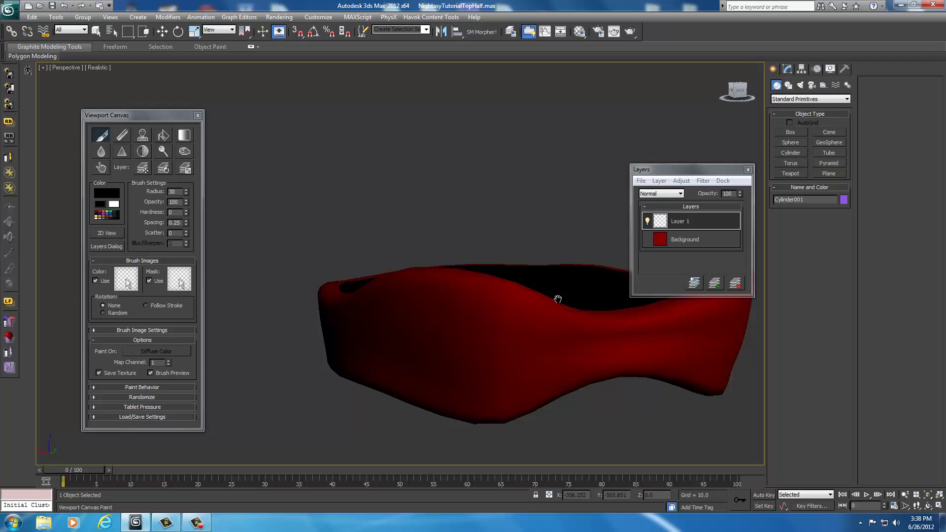
pyautogui.scroll(-4, 557, 299)
pyautogui.scroll(2, 559, 296)
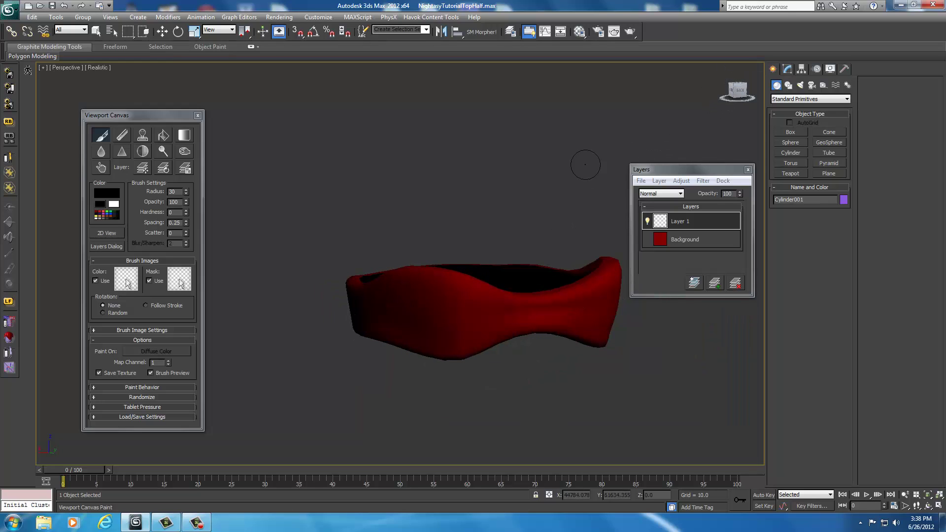
pyautogui.moveTo(547, 196)
pyautogui.mouseDown(button='middle')
pyautogui.moveTo(516, 183)
pyautogui.moveTo(512, 196)
pyautogui.mouseUp(button='middle')
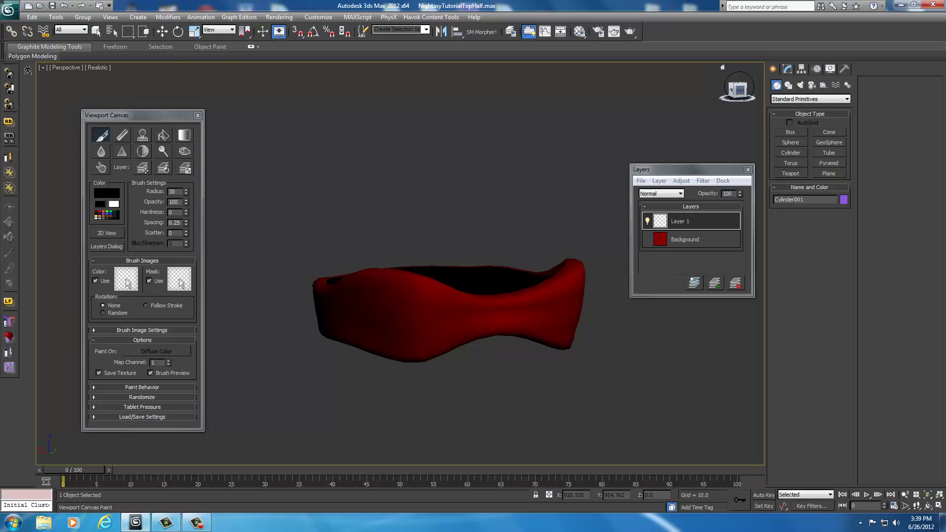
pyautogui.moveTo(738, 90); pyautogui.dragTo(734, 91)
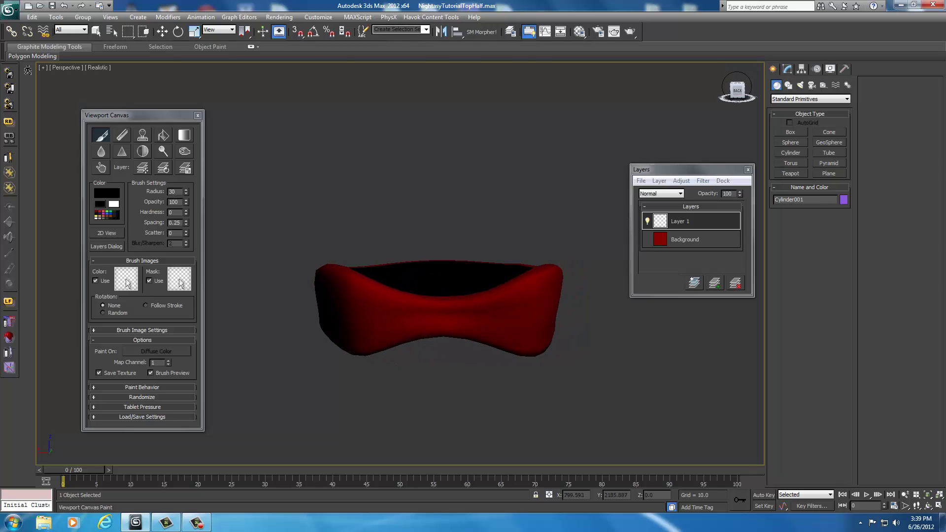
pyautogui.moveTo(475, 217)
pyautogui.mouseDown(button='middle')
pyautogui.moveTo(504, 205)
pyautogui.moveTo(490, 211)
pyautogui.moveTo(449, 183)
pyautogui.moveTo(468, 202)
pyautogui.mouseUp(button='middle')
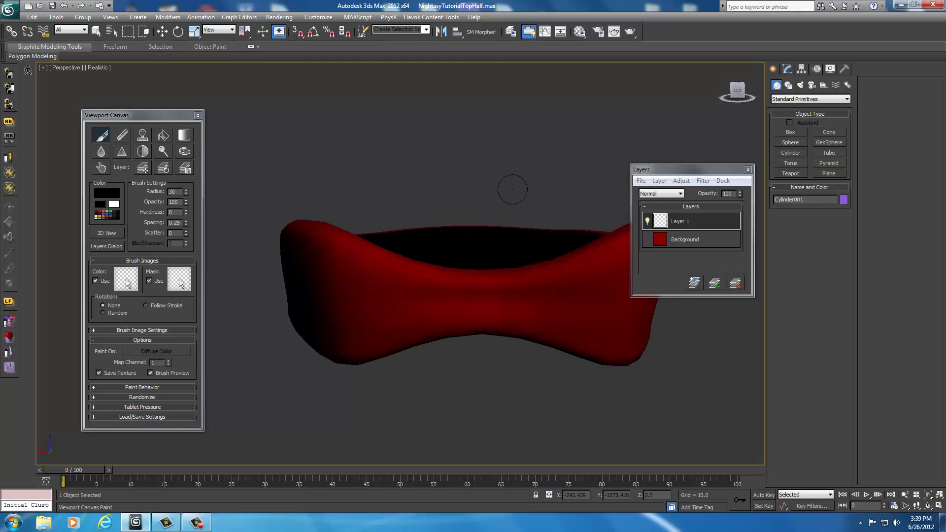
pyautogui.click(728, 92)
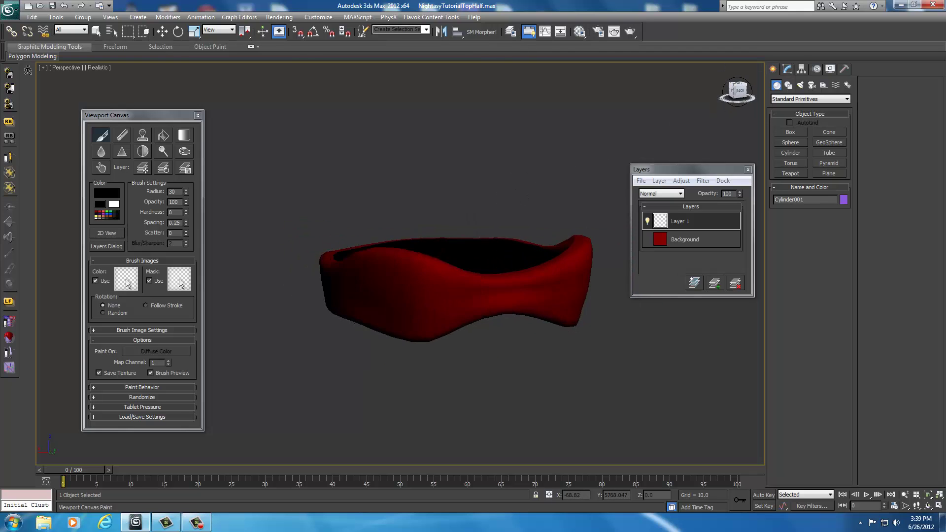
pyautogui.moveTo(728, 92); pyautogui.dragTo(736, 91)
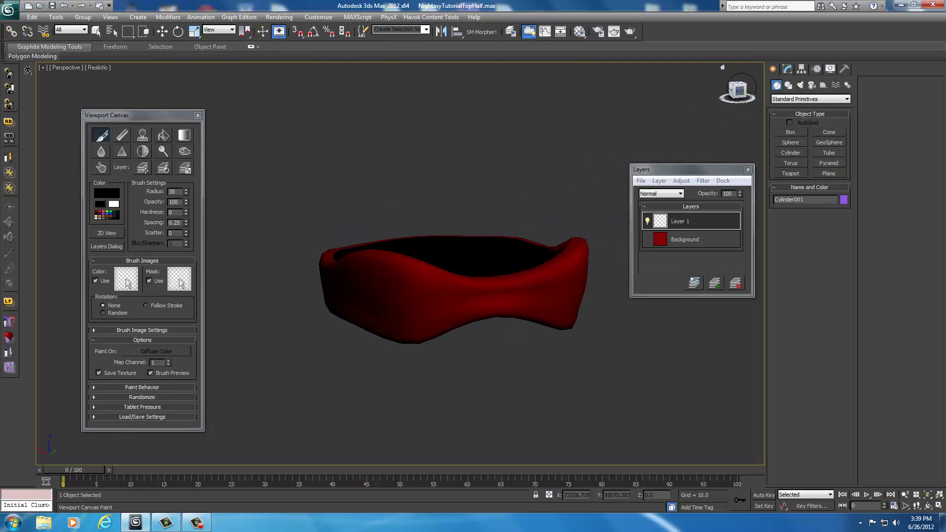
pyautogui.keyDown('alt'); pyautogui.moveTo(508, 227); pyautogui.dragTo(515, 228, button='middle'); pyautogui.keyUp('alt')
pyautogui.scroll(4, 529, 154)
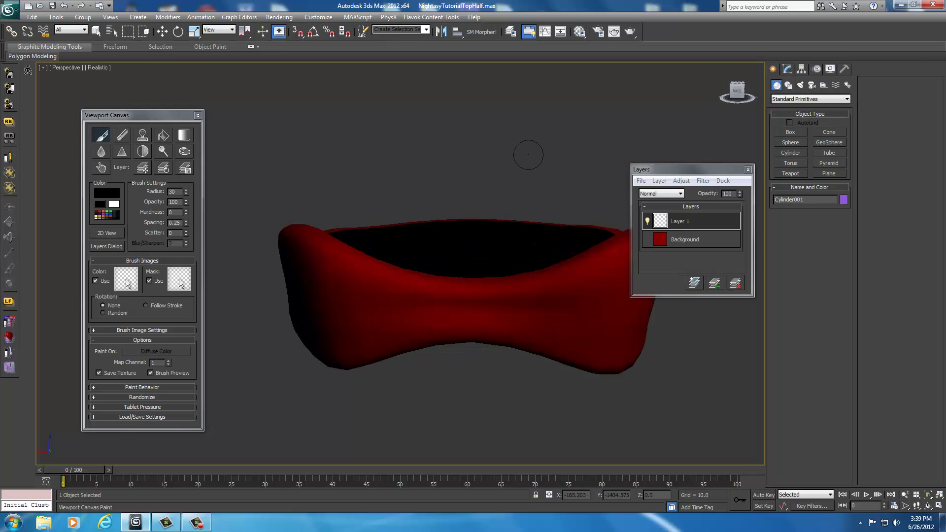
pyautogui.moveTo(530, 155); pyautogui.dragTo(508, 153, button='middle')
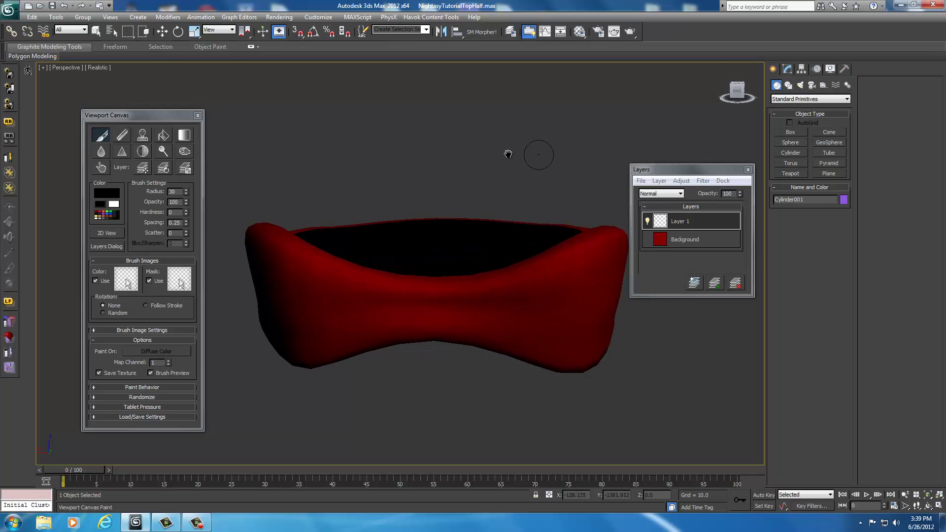
# Set the paint color to a darkened red sampled from the bikini top and brush a short stroke across its middle on Layer 1.
pyautogui.click(106, 198)
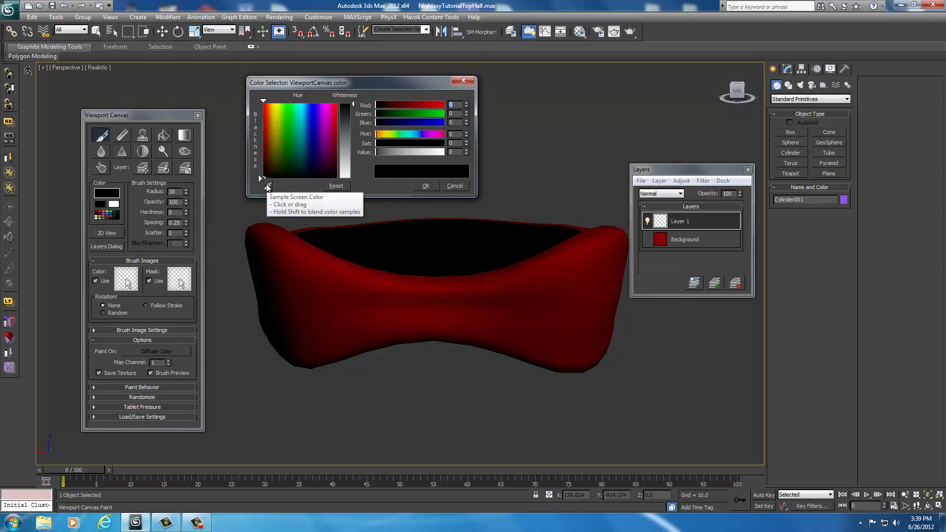
pyautogui.click(268, 187)
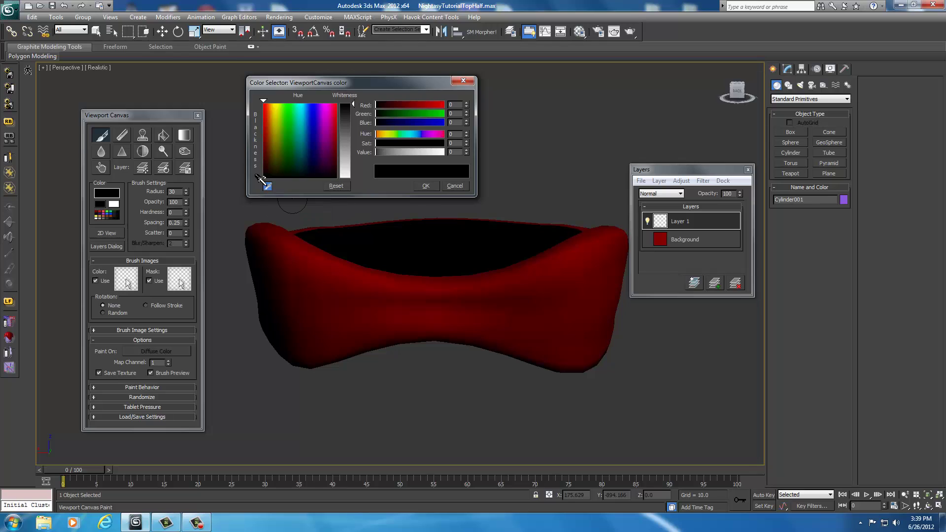
pyautogui.click(313, 279)
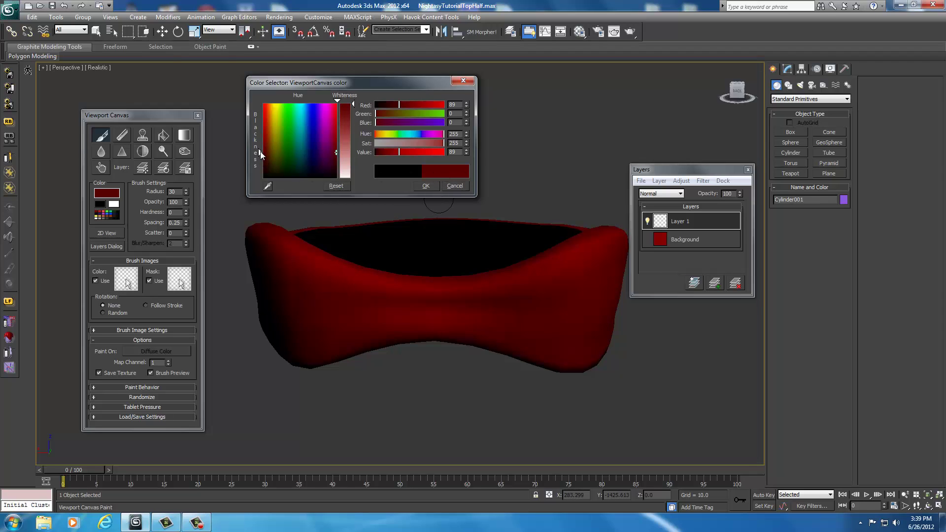
pyautogui.moveTo(260, 150); pyautogui.dragTo(257, 156)
pyautogui.click(425, 186)
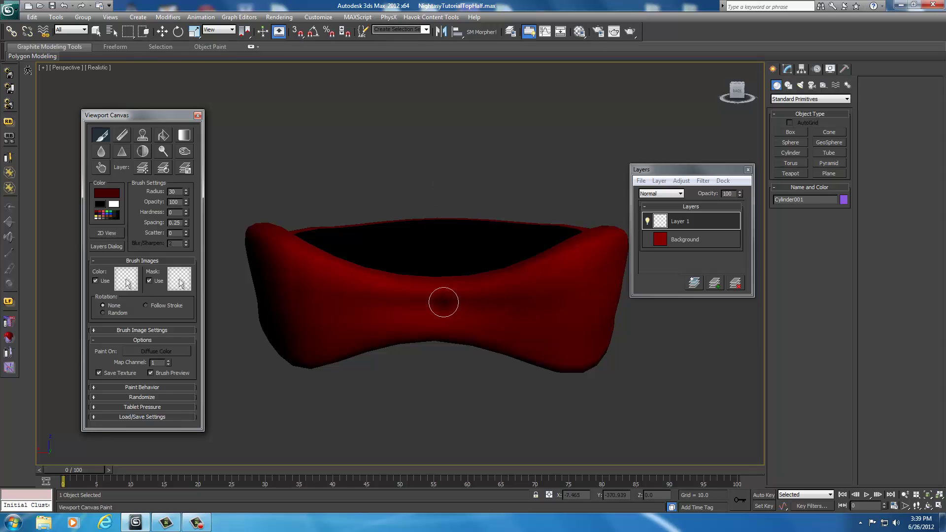
pyautogui.moveTo(443, 302); pyautogui.dragTo(511, 293)
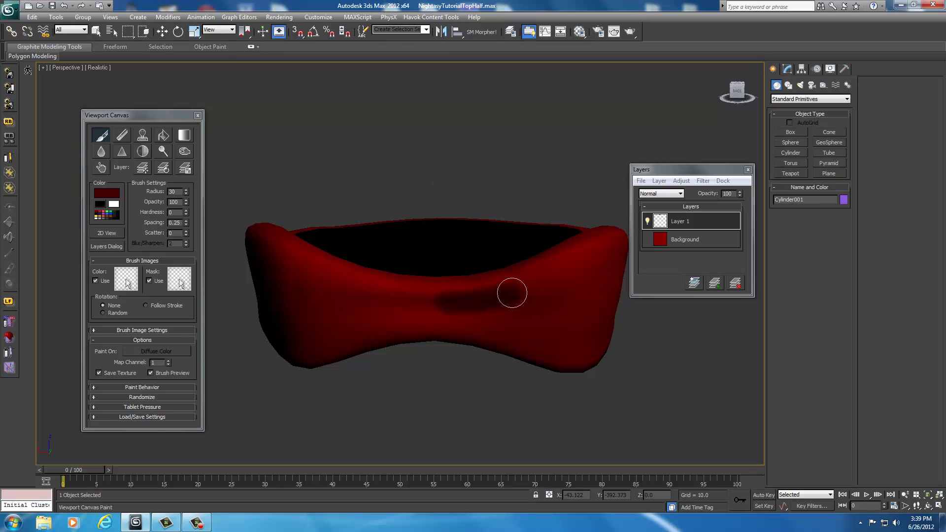
# Replace the test stroke with dark fold lines fanning out from the bikini top's center at brush radius 18, and soften them with Blur.
pyautogui.hotkey('ctrl', 'z')
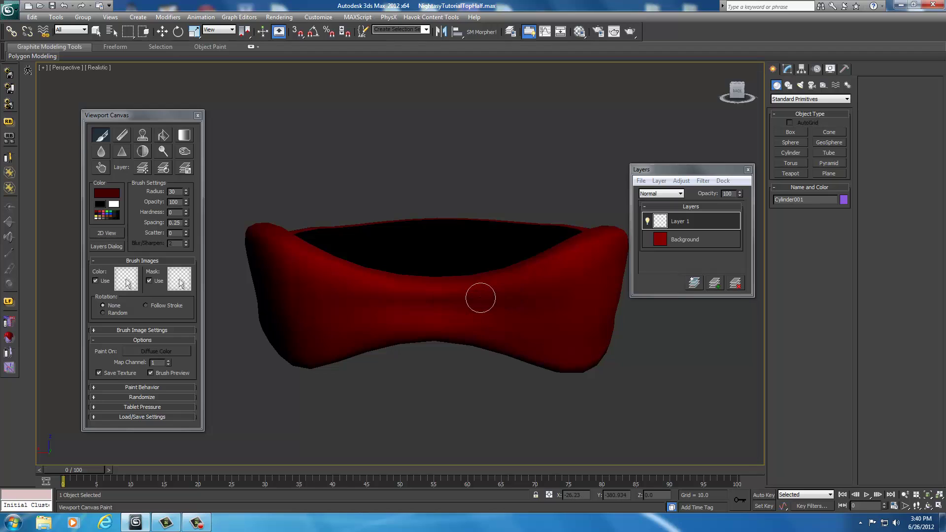
pyautogui.click(185, 194)
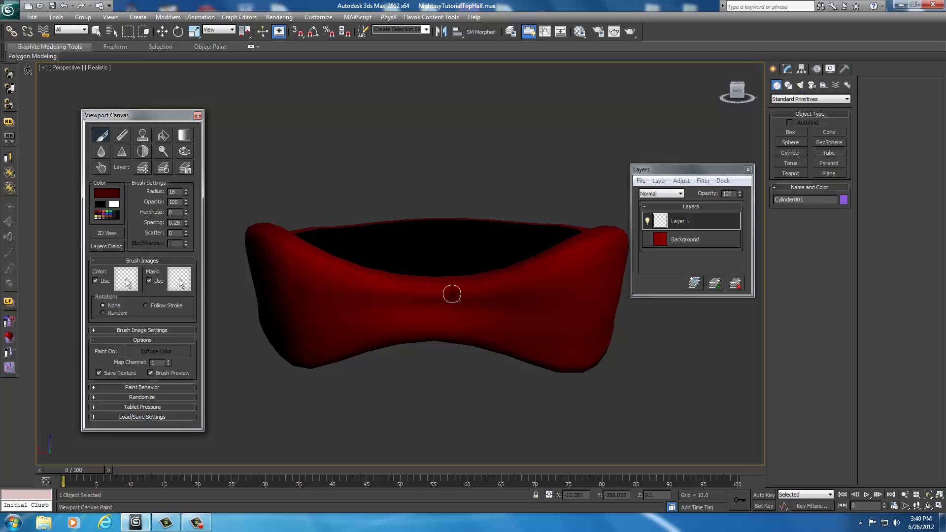
pyautogui.moveTo(450, 292)
pyautogui.mouseDown()
pyautogui.moveTo(515, 284)
pyautogui.moveTo(556, 265)
pyautogui.moveTo(475, 293)
pyautogui.moveTo(555, 262)
pyautogui.moveTo(514, 287)
pyautogui.moveTo(464, 296)
pyautogui.moveTo(517, 299)
pyautogui.moveTo(468, 303)
pyautogui.moveTo(521, 314)
pyautogui.moveTo(457, 309)
pyautogui.moveTo(438, 298)
pyautogui.moveTo(513, 338)
pyautogui.mouseUp()
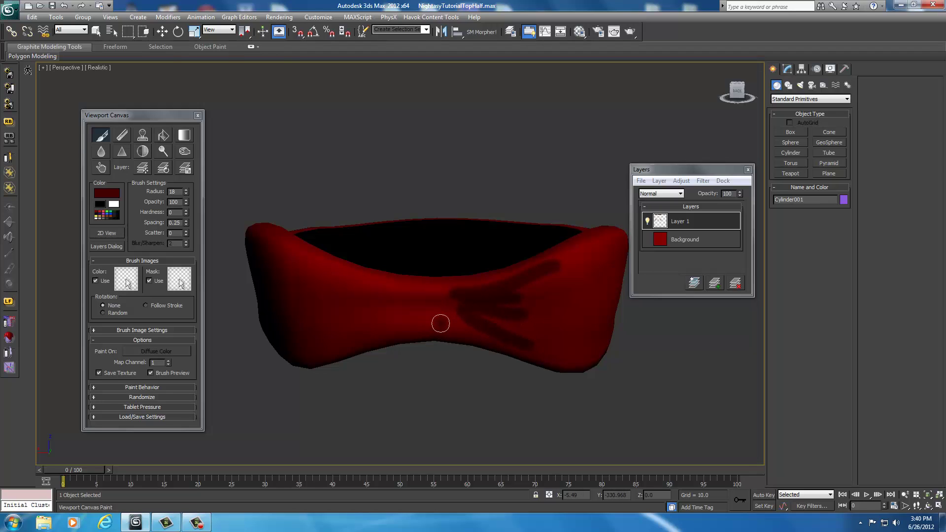
pyautogui.click(456, 328)
pyautogui.moveTo(422, 324); pyautogui.dragTo(302, 348)
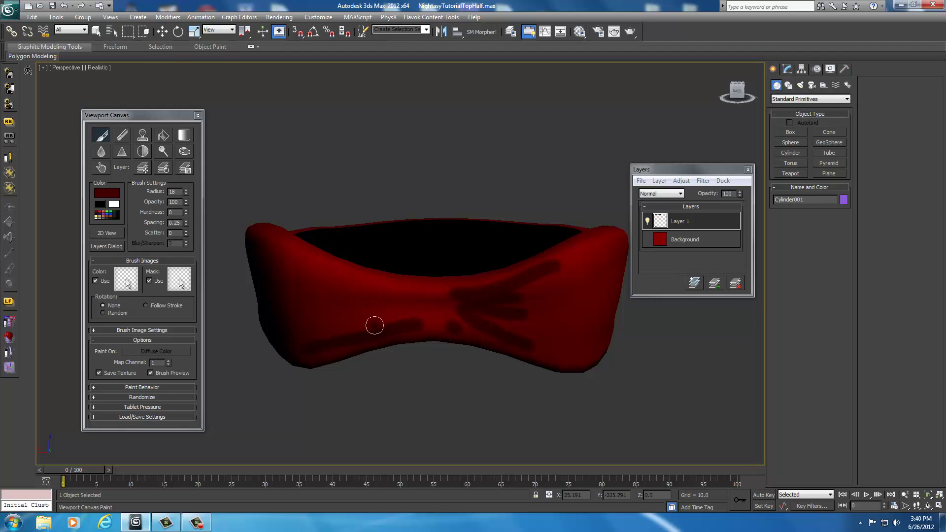
pyautogui.moveTo(380, 312)
pyautogui.mouseDown()
pyautogui.moveTo(340, 311)
pyautogui.moveTo(390, 307)
pyautogui.moveTo(361, 298)
pyautogui.moveTo(402, 300)
pyautogui.moveTo(313, 268)
pyautogui.mouseUp()
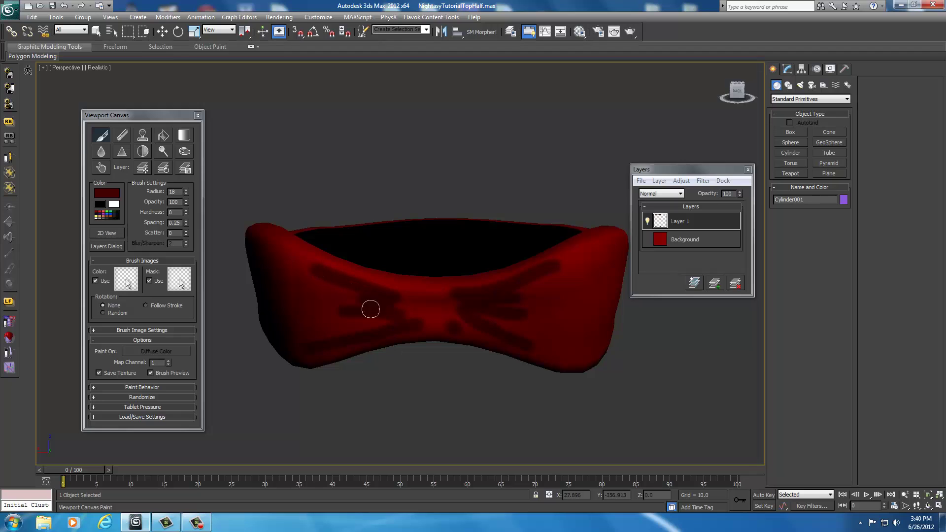
pyautogui.moveTo(412, 308); pyautogui.dragTo(460, 308)
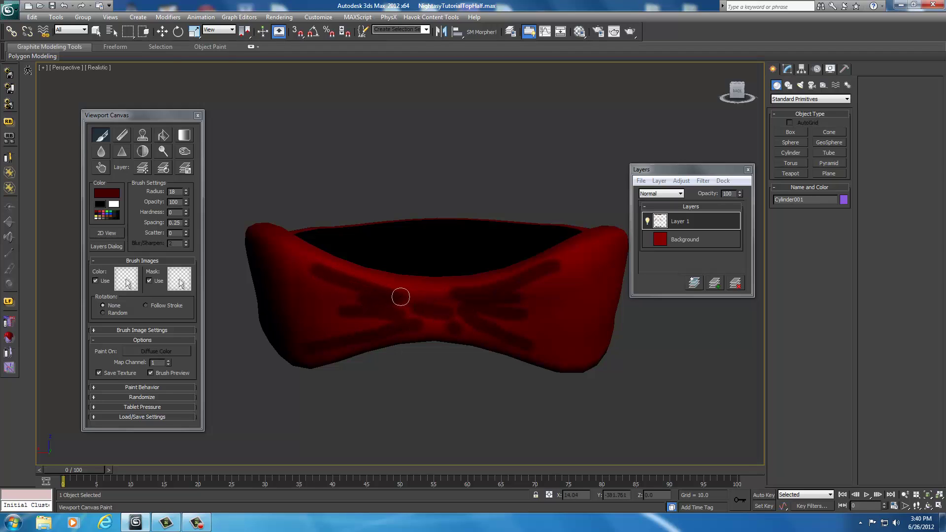
pyautogui.moveTo(399, 295); pyautogui.dragTo(456, 291)
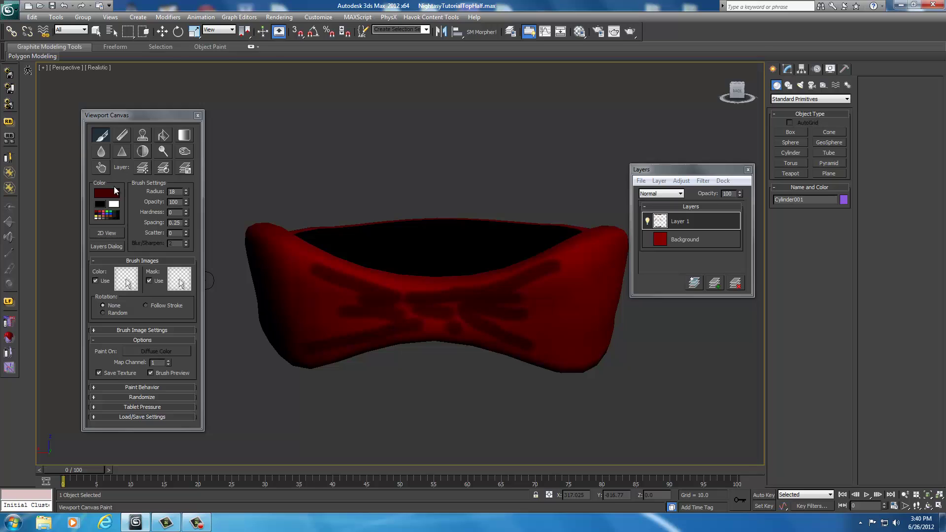
pyautogui.click(102, 152)
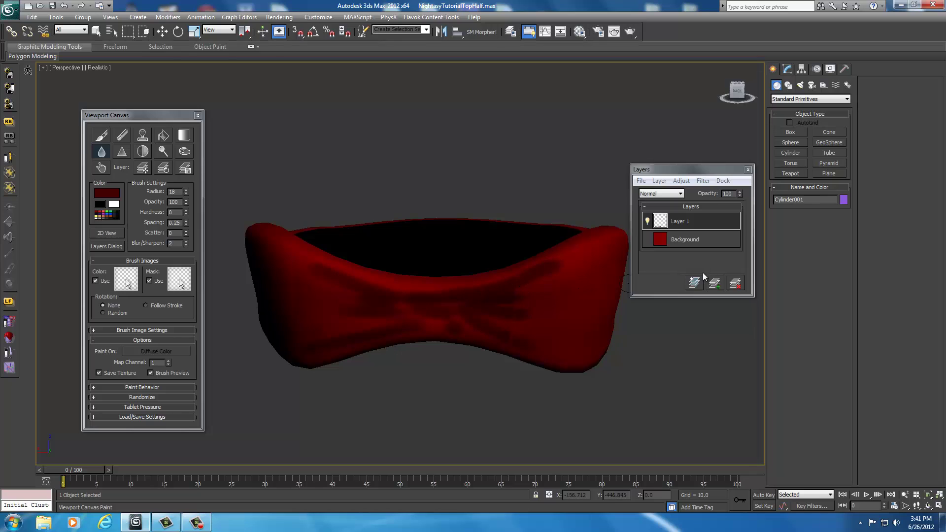
# Delete the painted Layer 1 and add a fresh empty layer above the Background layer.
pyautogui.rightClick(682, 224)
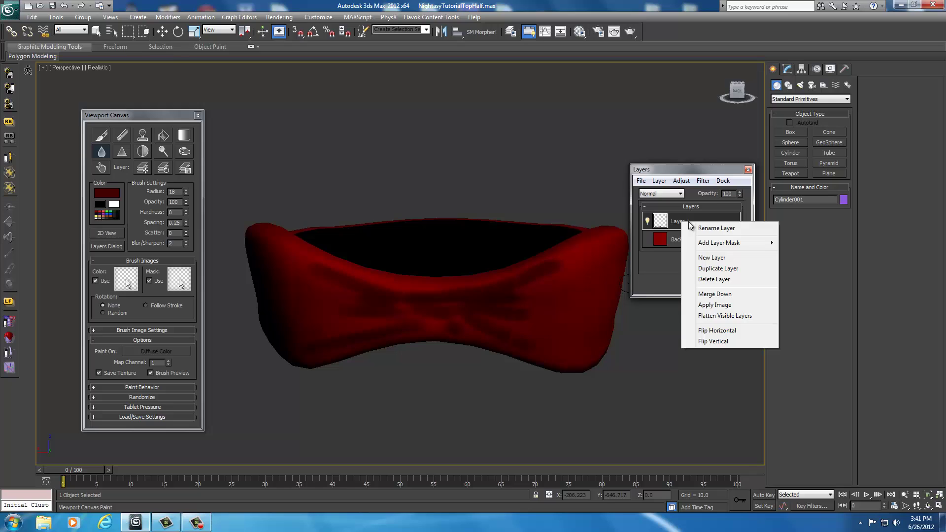
pyautogui.click(707, 279)
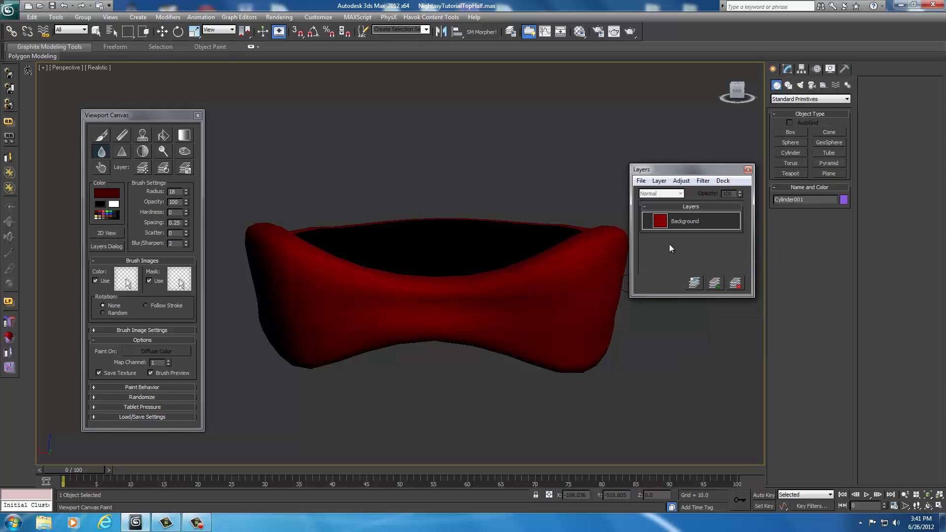
pyautogui.click(714, 283)
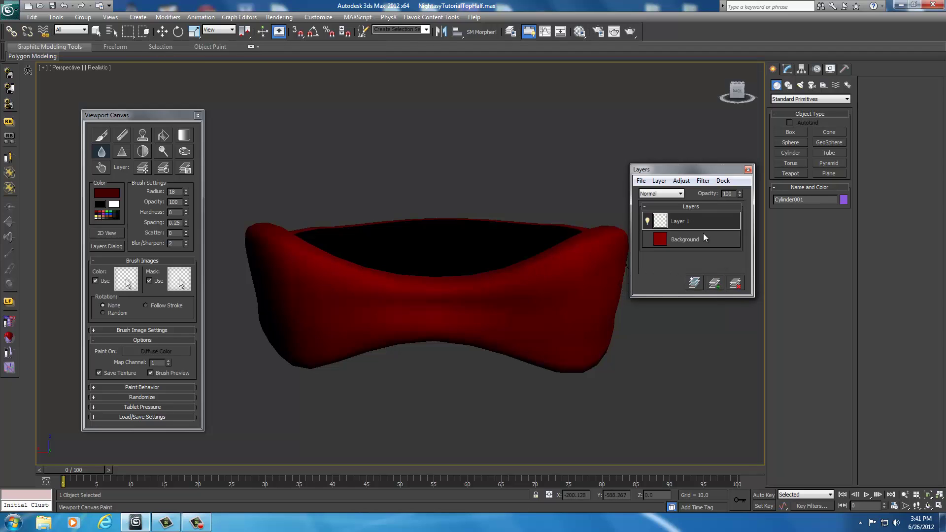
# Set the brush radius to 10 and paint thin dark fold lines fanning outward on both sides of the bikini top's center.
pyautogui.doubleClick(186, 194)
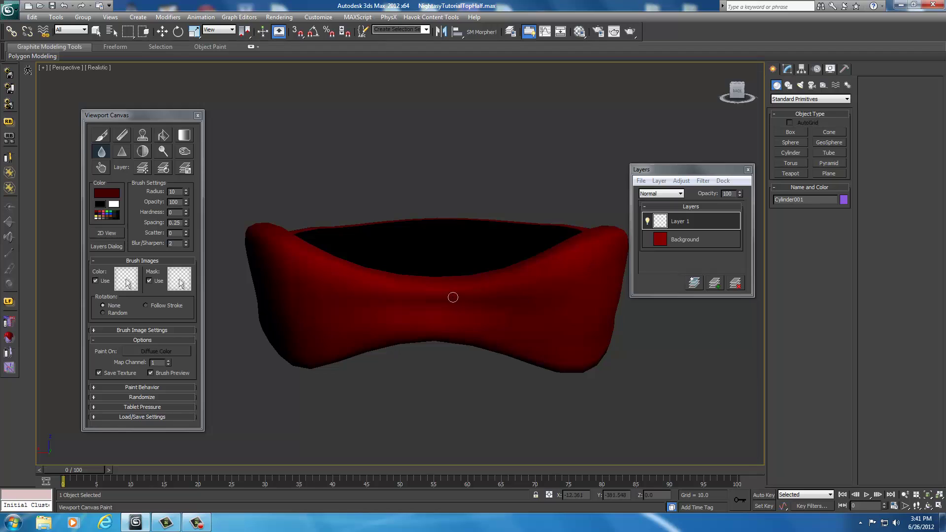
pyautogui.click(101, 138)
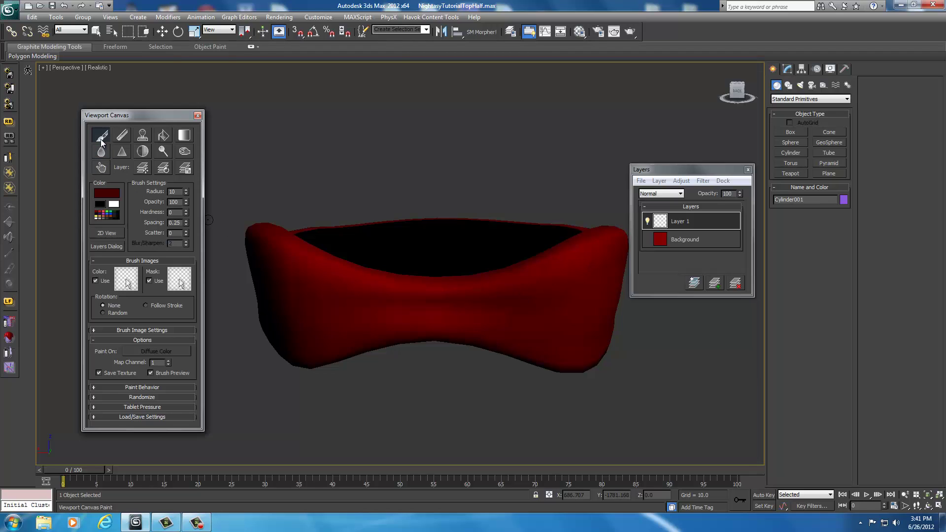
pyautogui.moveTo(448, 292); pyautogui.dragTo(563, 266)
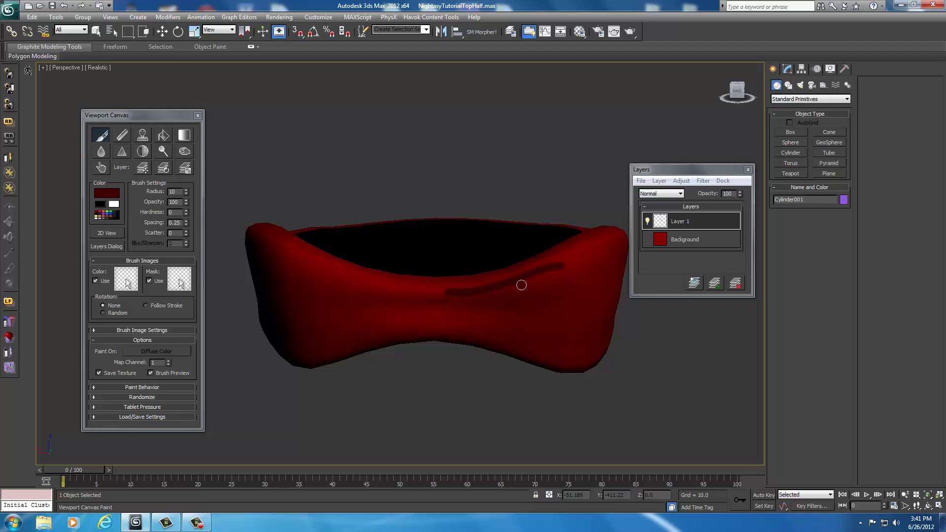
pyautogui.moveTo(462, 295); pyautogui.dragTo(579, 306)
pyautogui.moveTo(459, 304); pyautogui.dragTo(532, 328)
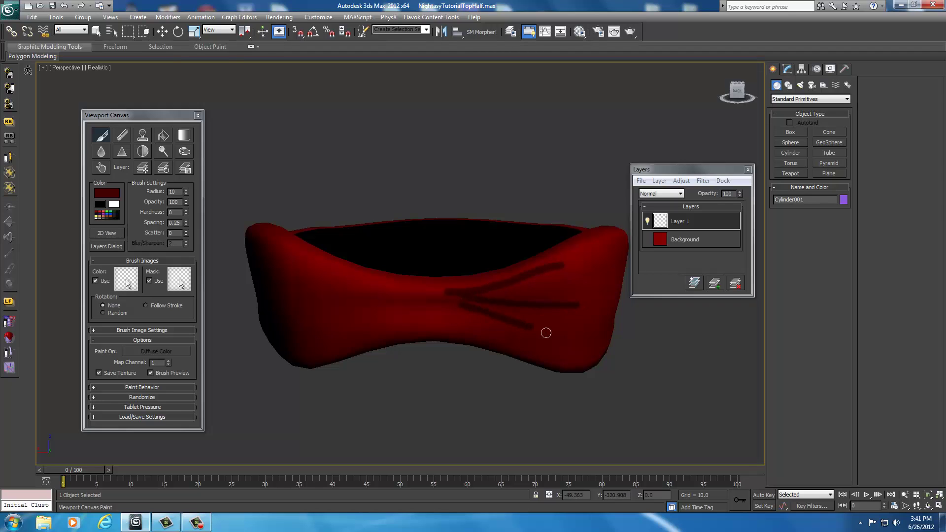
pyautogui.moveTo(476, 316); pyautogui.dragTo(520, 344)
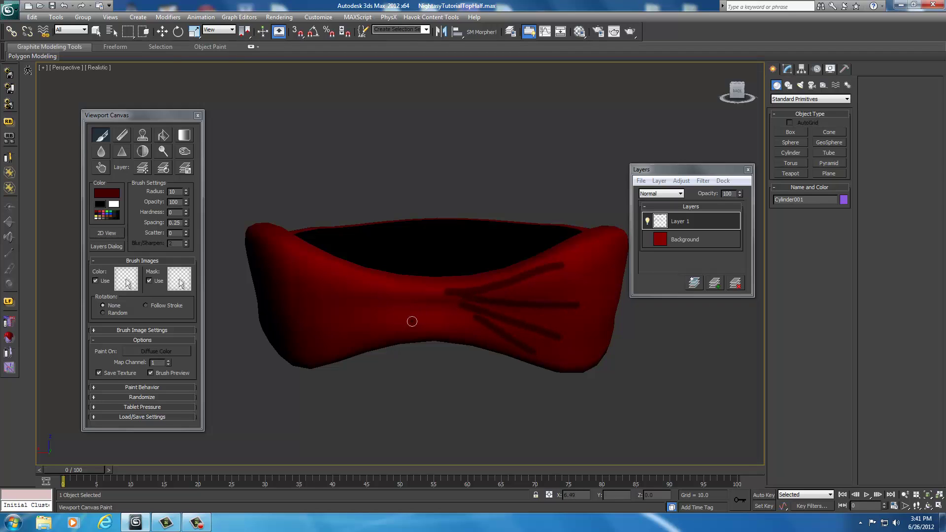
pyautogui.moveTo(410, 320); pyautogui.dragTo(295, 343)
pyautogui.moveTo(391, 314); pyautogui.dragTo(319, 312)
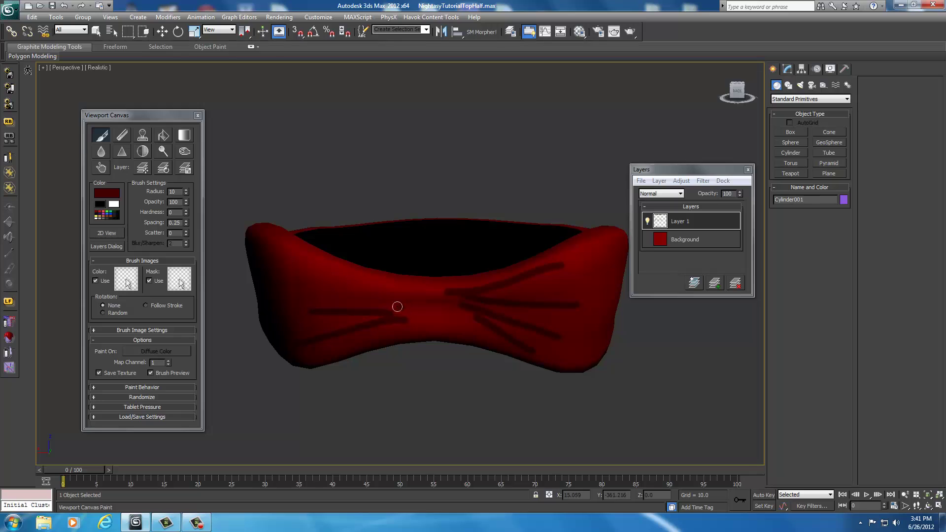
pyautogui.moveTo(397, 306); pyautogui.dragTo(318, 280)
pyautogui.moveTo(381, 299); pyautogui.dragTo(283, 256)
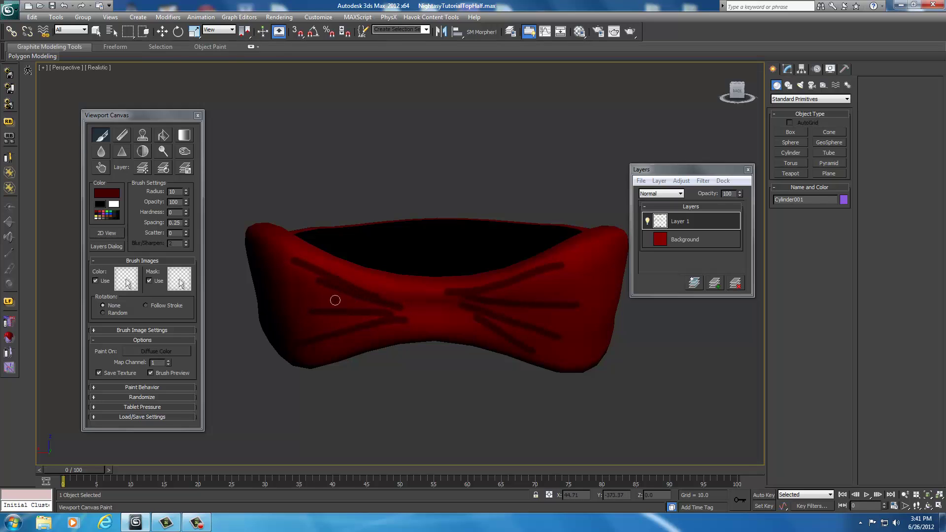
# Soften the fold lines around the center with the Blur tool at a radius of 20.
pyautogui.click(101, 152)
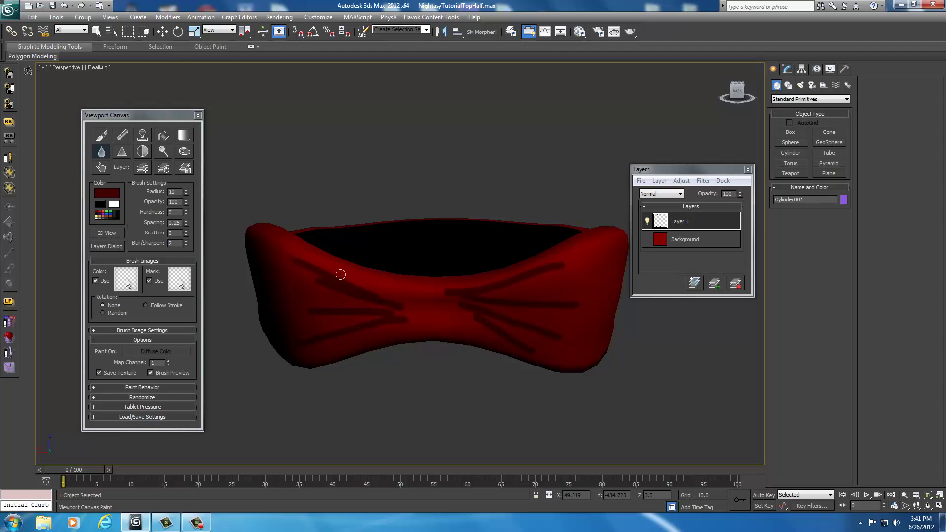
pyautogui.click(185, 190)
pyautogui.click(185, 190)
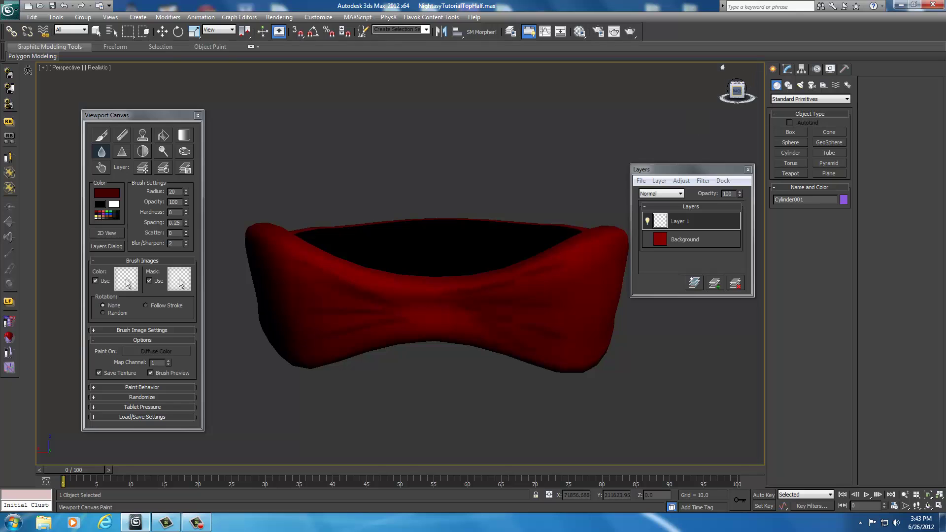
# Choose the splatter preset as the brush mask and return to the Paint tool.
pyautogui.moveTo(737, 90); pyautogui.dragTo(762, 91)
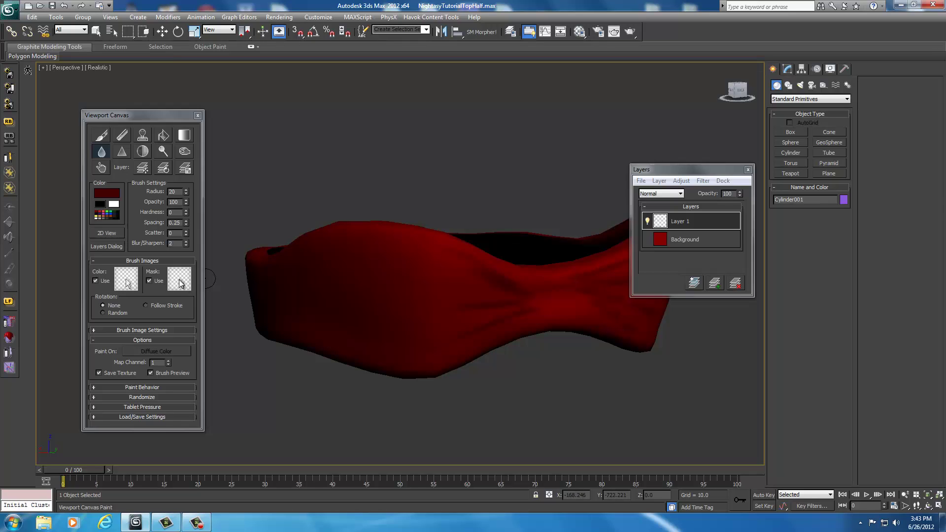
pyautogui.click(180, 282)
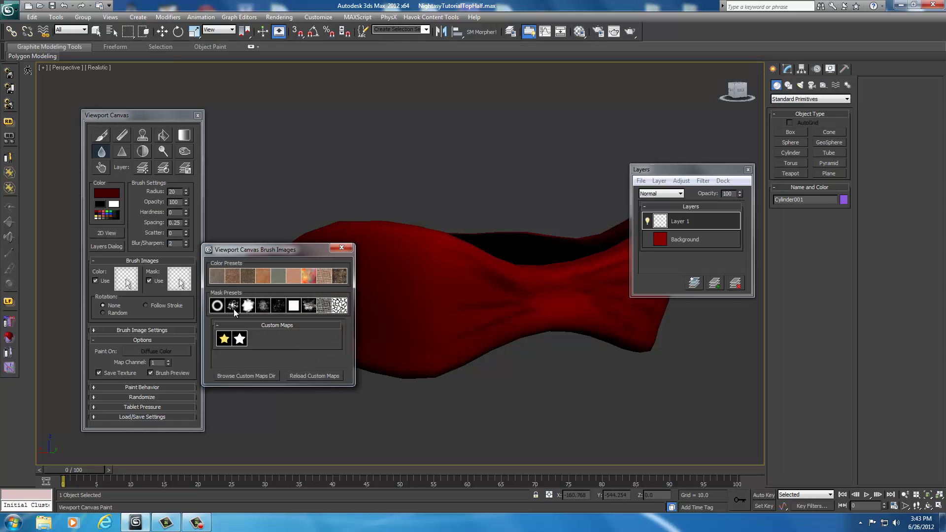
pyautogui.click(233, 306)
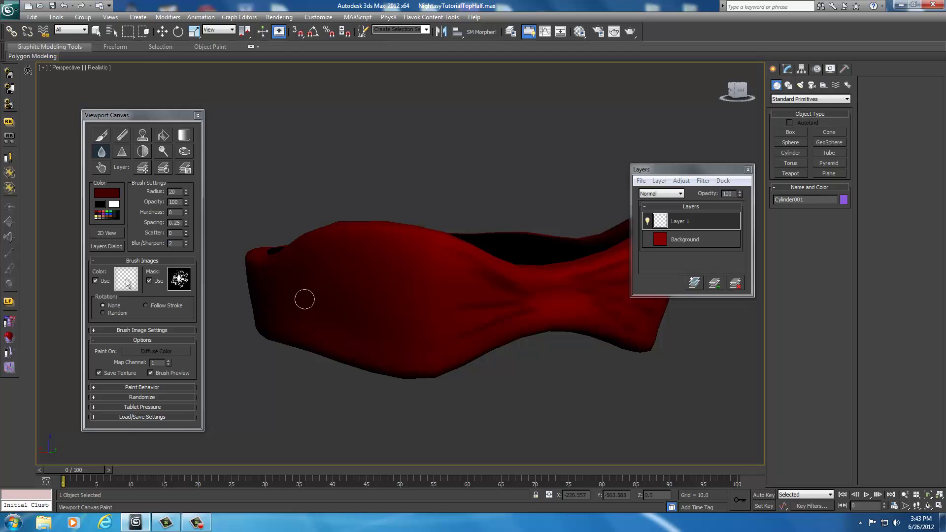
pyautogui.click(103, 136)
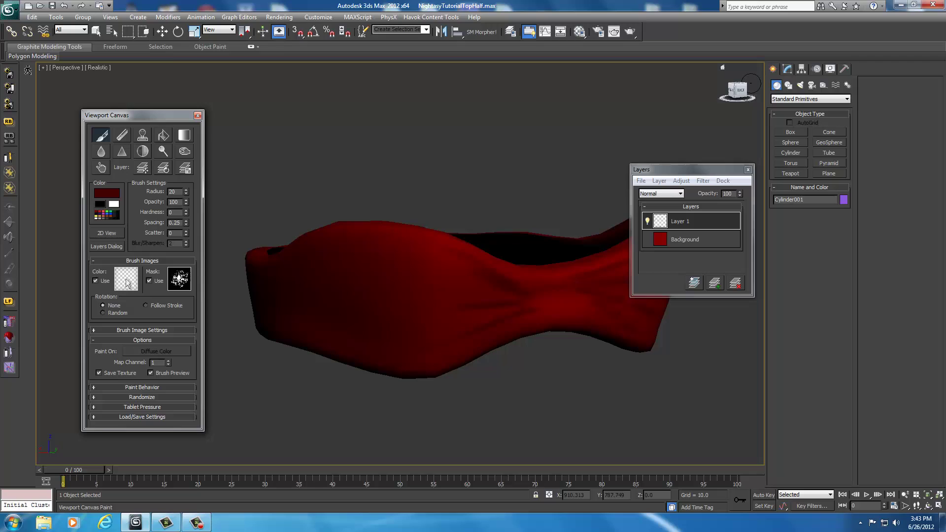
# Paint short dark horizontal creases across the narrow center of the bikini top and soften them with Blur.
pyautogui.click(737, 90)
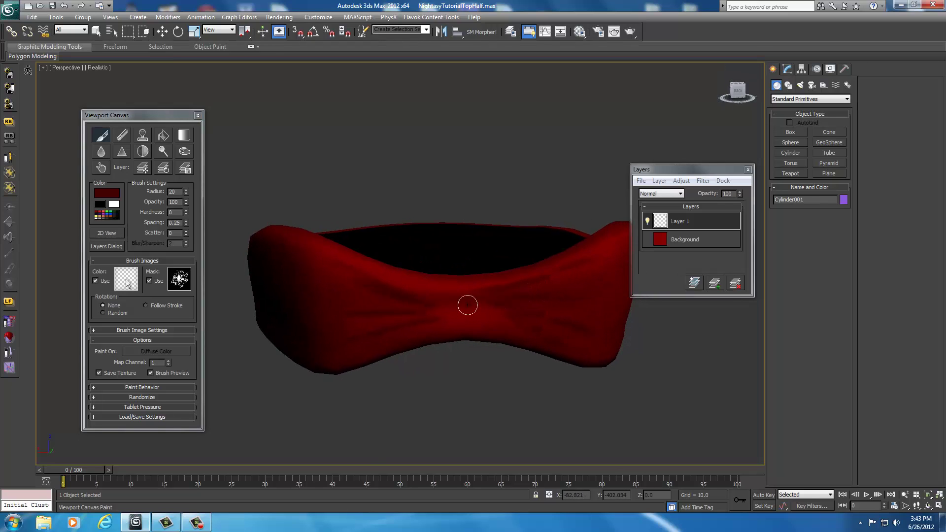
pyautogui.moveTo(450, 310)
pyautogui.mouseDown()
pyautogui.moveTo(481, 310)
pyautogui.moveTo(470, 297)
pyautogui.moveTo(509, 327)
pyautogui.mouseUp()
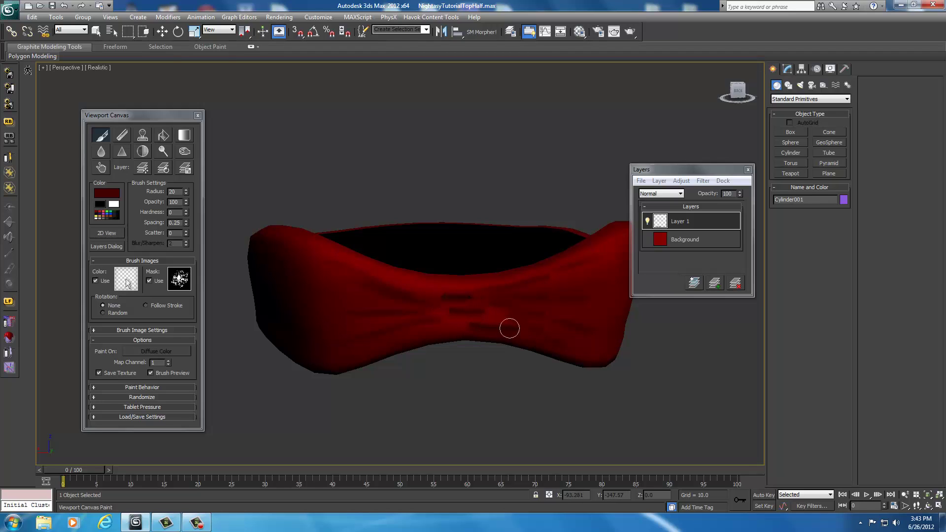
pyautogui.moveTo(444, 327); pyautogui.dragTo(410, 327)
pyautogui.click(101, 152)
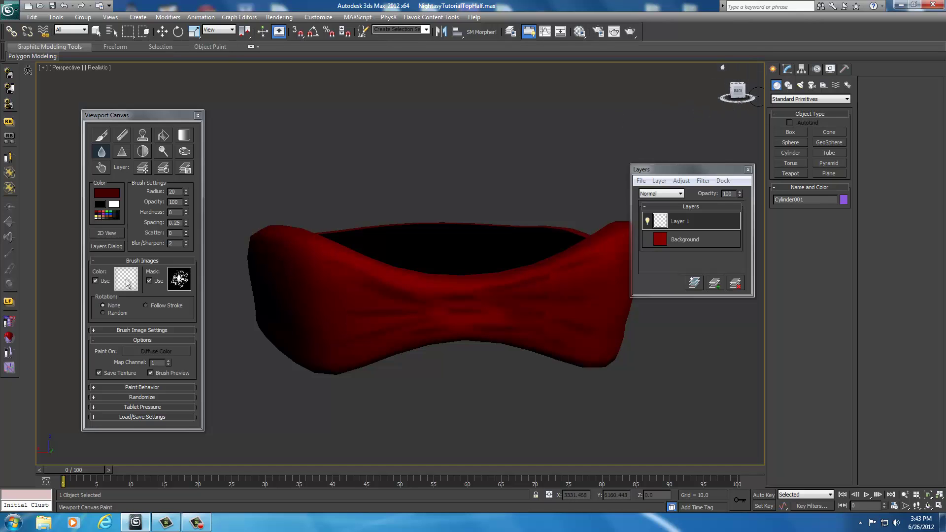
# Paint dark fold lines on the bikini top's side, fanning toward the cup and trailing back along the side band.
pyautogui.moveTo(737, 91); pyautogui.dragTo(623, 170)
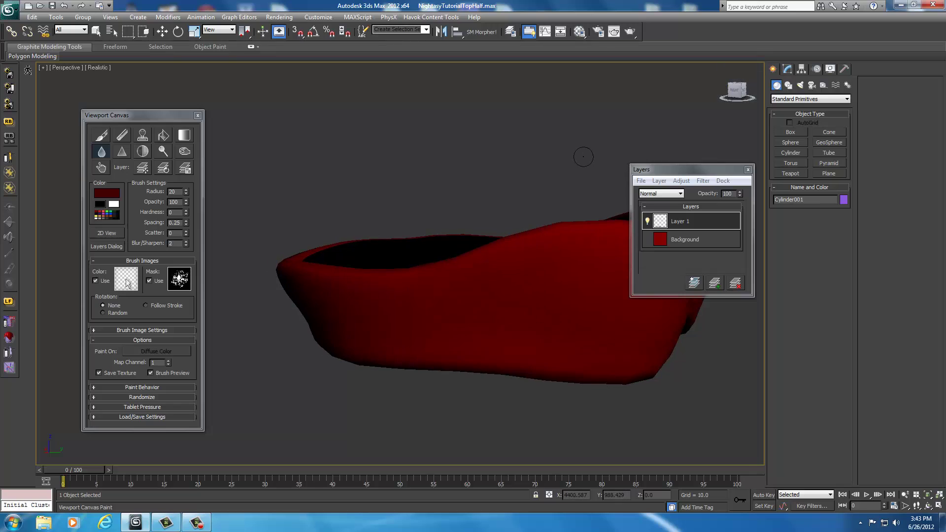
pyautogui.keyDown('alt'); pyautogui.moveTo(583, 157); pyautogui.dragTo(496, 154, button='middle'); pyautogui.keyUp('alt')
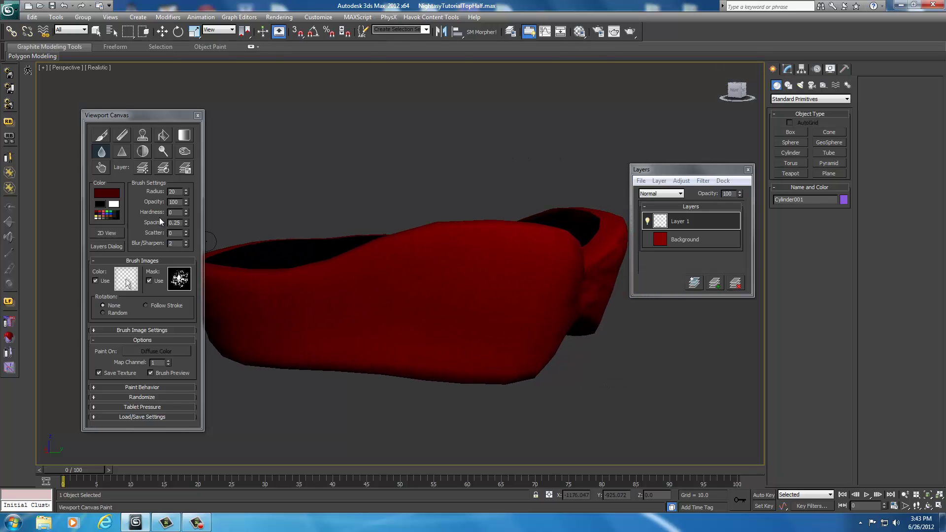
pyautogui.click(102, 135)
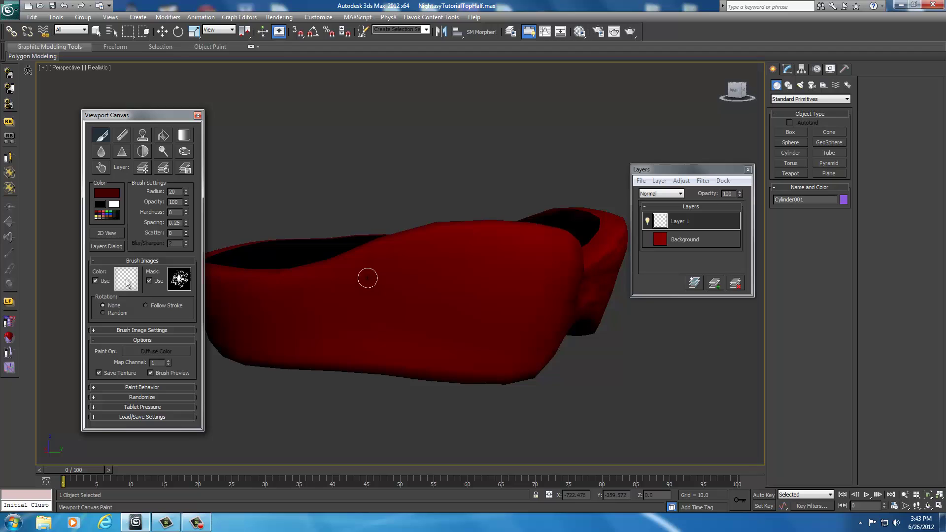
pyautogui.moveTo(350, 282)
pyautogui.mouseDown()
pyautogui.moveTo(424, 256)
pyautogui.moveTo(355, 285)
pyautogui.moveTo(414, 280)
pyautogui.mouseUp()
pyautogui.moveTo(365, 302)
pyautogui.mouseDown()
pyautogui.moveTo(395, 310)
pyautogui.moveTo(390, 336)
pyautogui.moveTo(465, 376)
pyautogui.mouseUp()
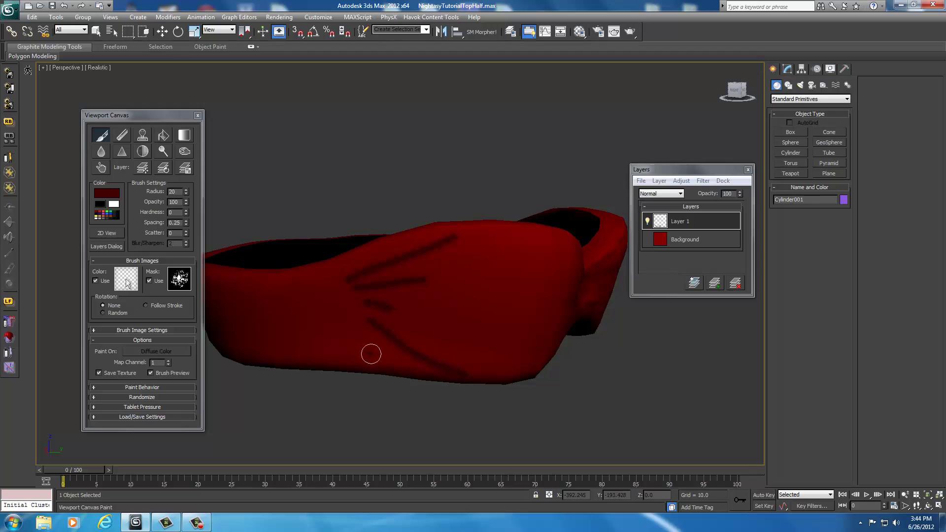
pyautogui.moveTo(372, 353); pyautogui.dragTo(381, 358)
pyautogui.moveTo(366, 304); pyautogui.dragTo(266, 310)
pyautogui.moveTo(359, 290); pyautogui.dragTo(306, 291)
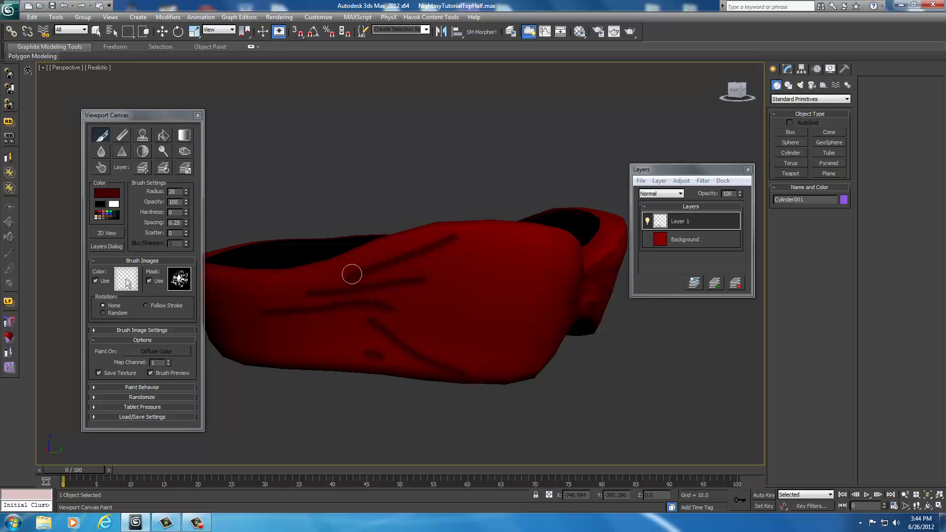
pyautogui.click(367, 323)
pyautogui.moveTo(367, 323); pyautogui.dragTo(314, 326)
# Blur the fold lines on the bikini top's side so they blend into the red, and check them from an angle.
pyautogui.click(113, 166)
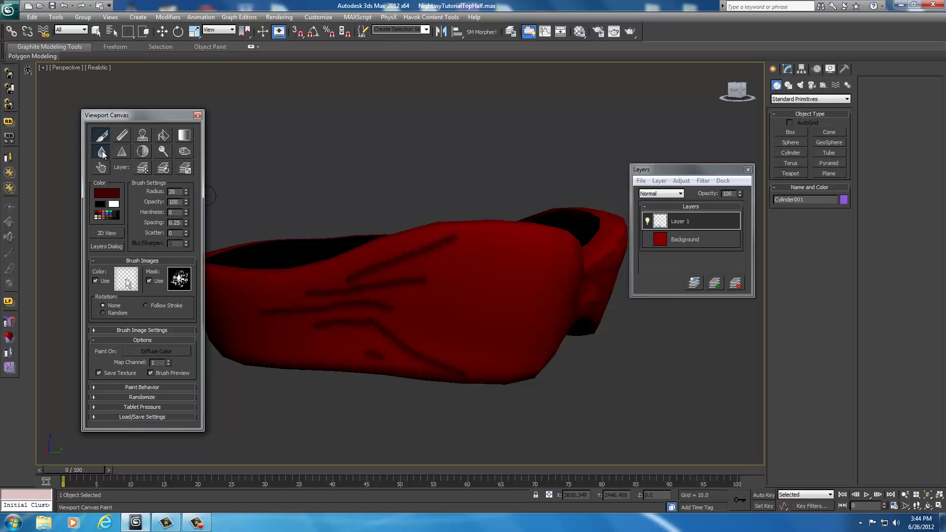
pyautogui.click(101, 151)
pyautogui.moveTo(391, 262)
pyautogui.mouseDown()
pyautogui.moveTo(358, 267)
pyautogui.moveTo(368, 256)
pyautogui.moveTo(442, 245)
pyautogui.moveTo(458, 225)
pyautogui.moveTo(403, 256)
pyautogui.moveTo(483, 232)
pyautogui.moveTo(452, 244)
pyautogui.moveTo(436, 279)
pyautogui.moveTo(427, 276)
pyautogui.moveTo(458, 245)
pyautogui.moveTo(416, 262)
pyautogui.moveTo(401, 253)
pyautogui.moveTo(346, 280)
pyautogui.mouseUp()
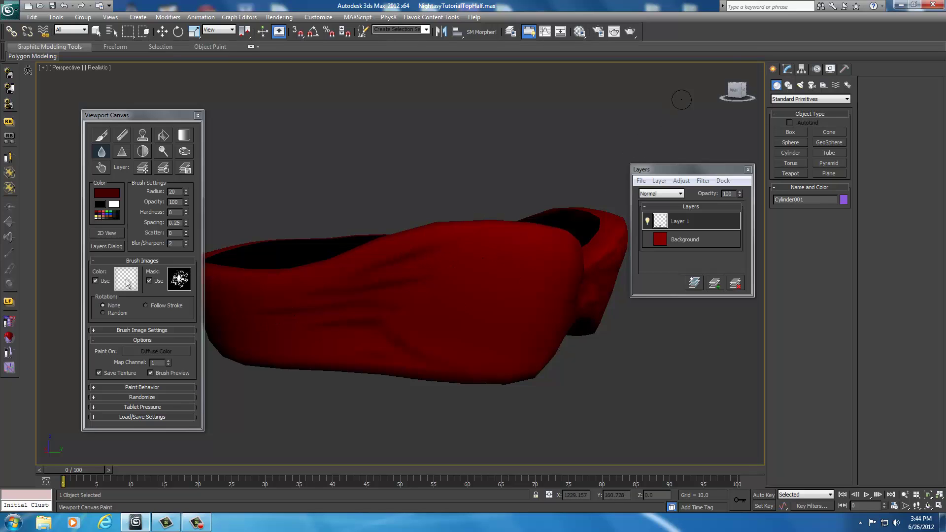
pyautogui.click(737, 90)
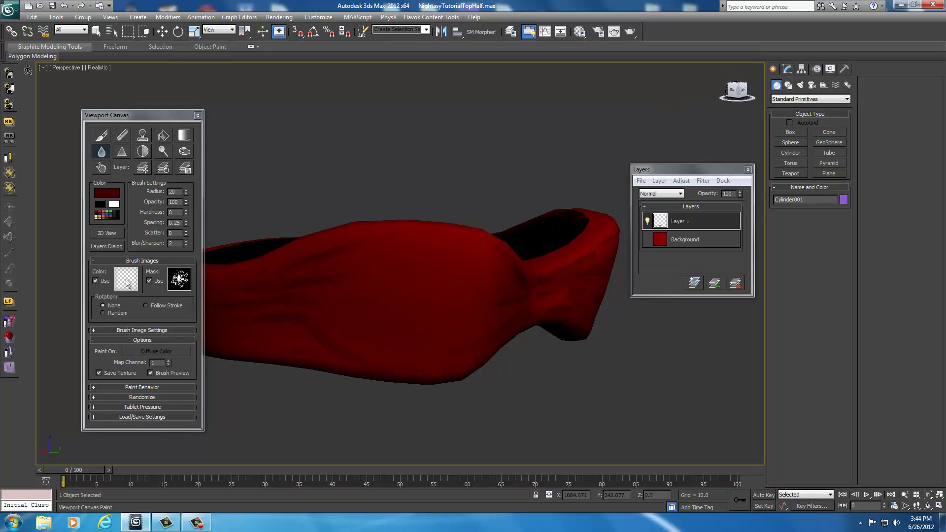